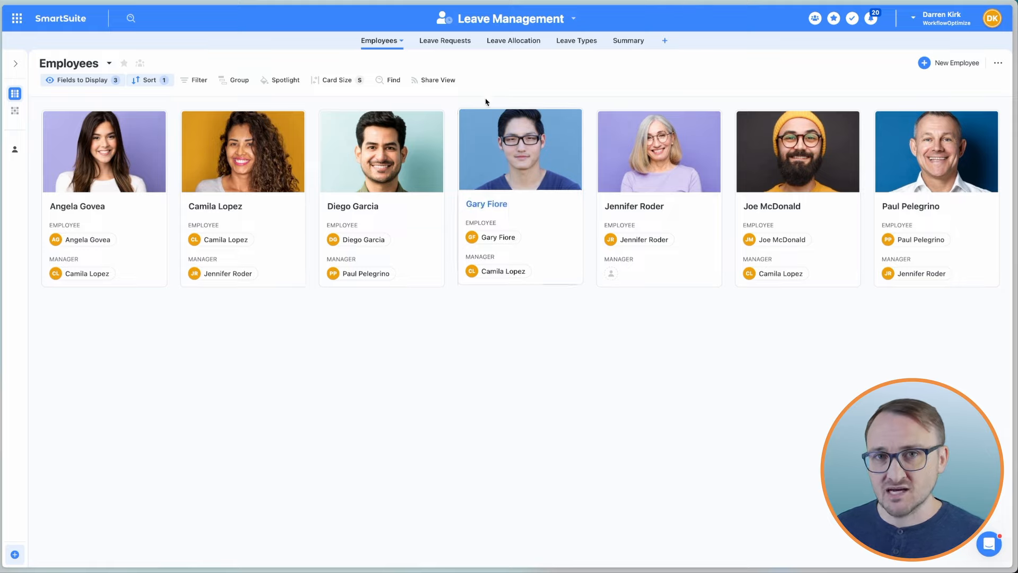
Look over the Leave Requests table and the Leave Allocation table.
{"action": "left_click", "coordinate": [465, 44]}
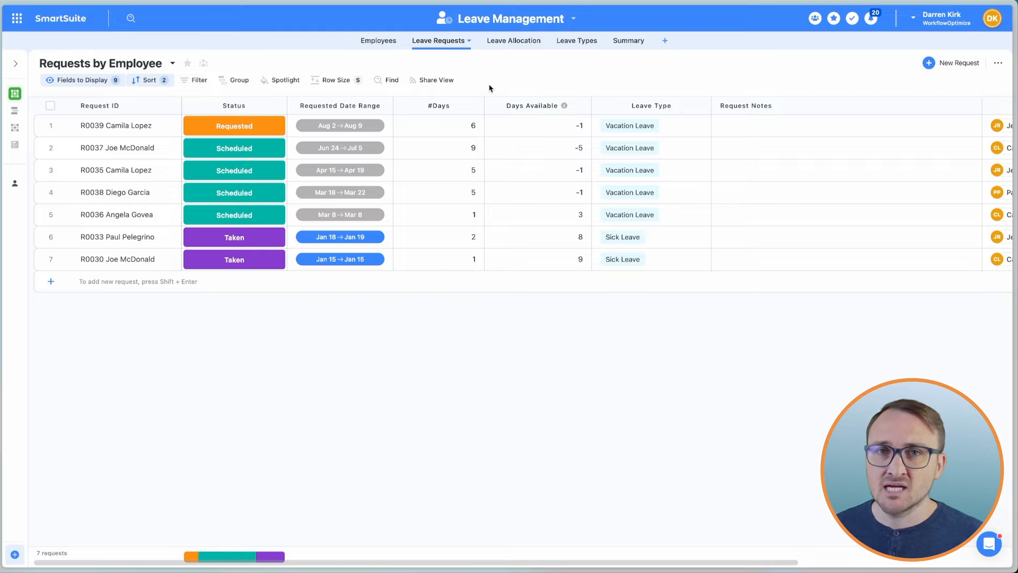
{"action": "left_click", "coordinate": [512, 47]}
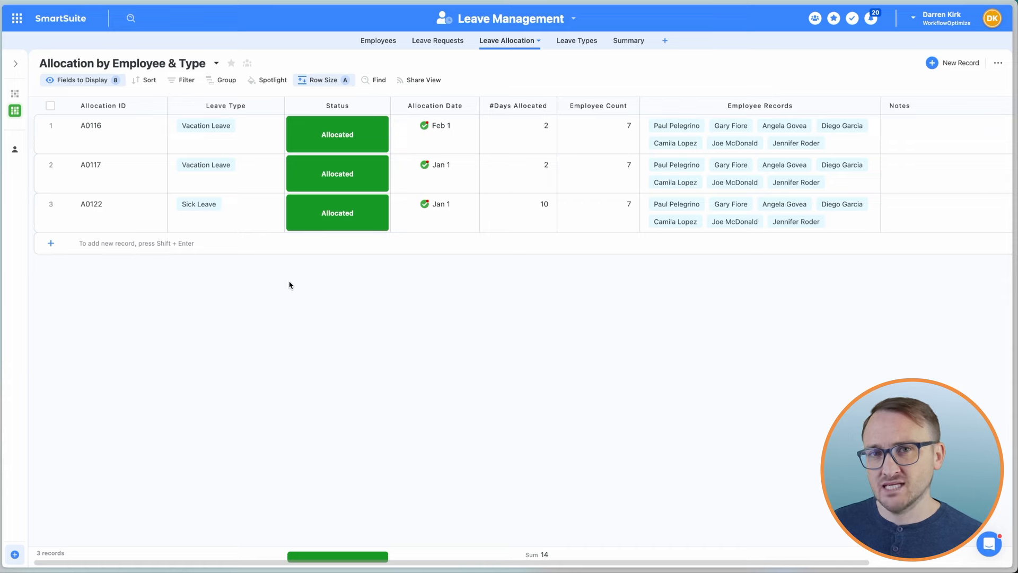
Open the Employees record with the yellow-beanie photo and review its leave allocations, leave requests and summary.
{"action": "left_click", "coordinate": [364, 41]}
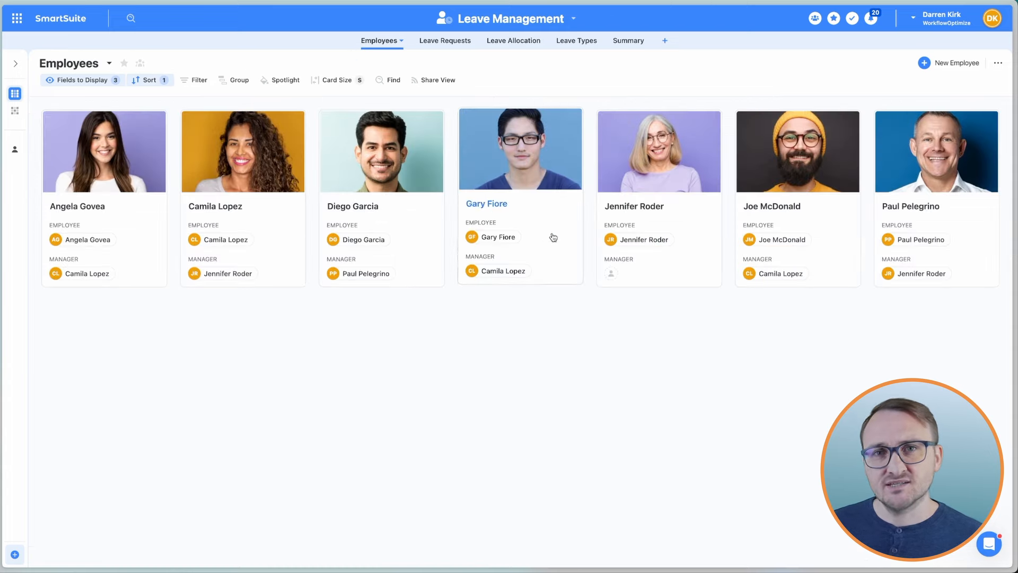
{"action": "left_click", "coordinate": [751, 223]}
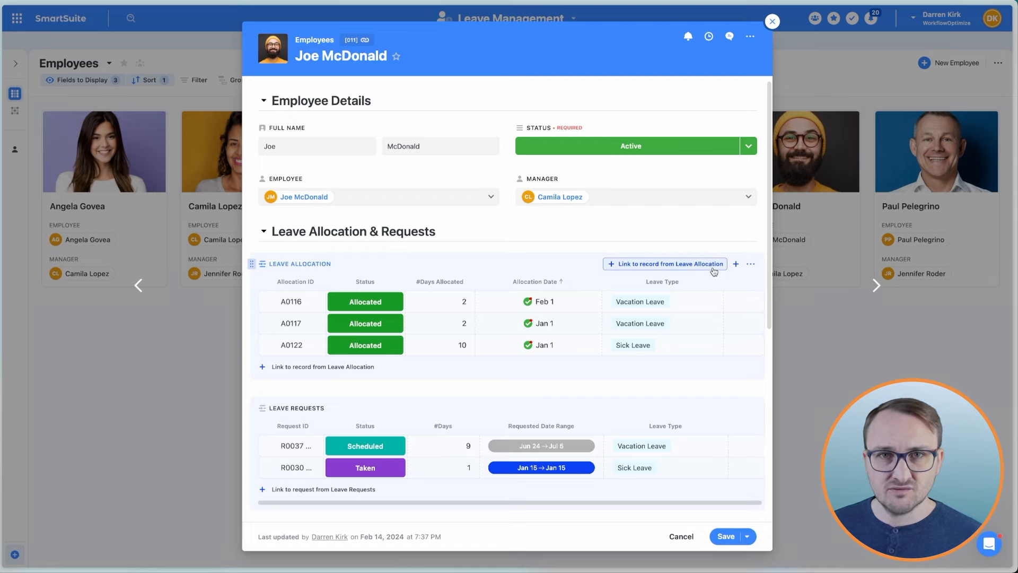
{"action": "scroll", "coordinate": [713, 286], "scroll_direction": "down", "scroll_amount": 1}
{"action": "scroll", "coordinate": [713, 286], "scroll_direction": "down", "scroll_amount": 5}
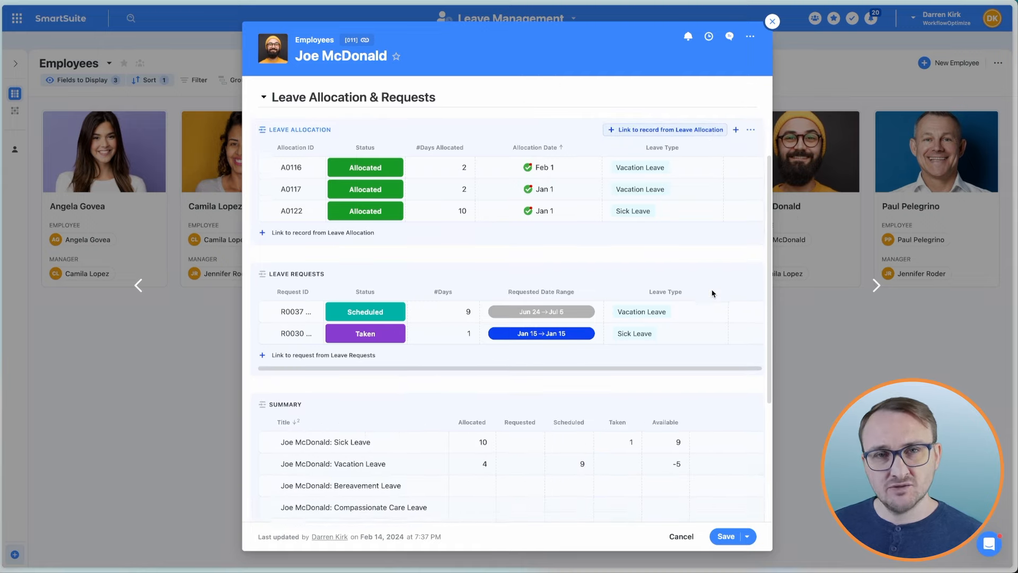
{"action": "scroll", "coordinate": [712, 293], "scroll_direction": "down", "scroll_amount": 1}
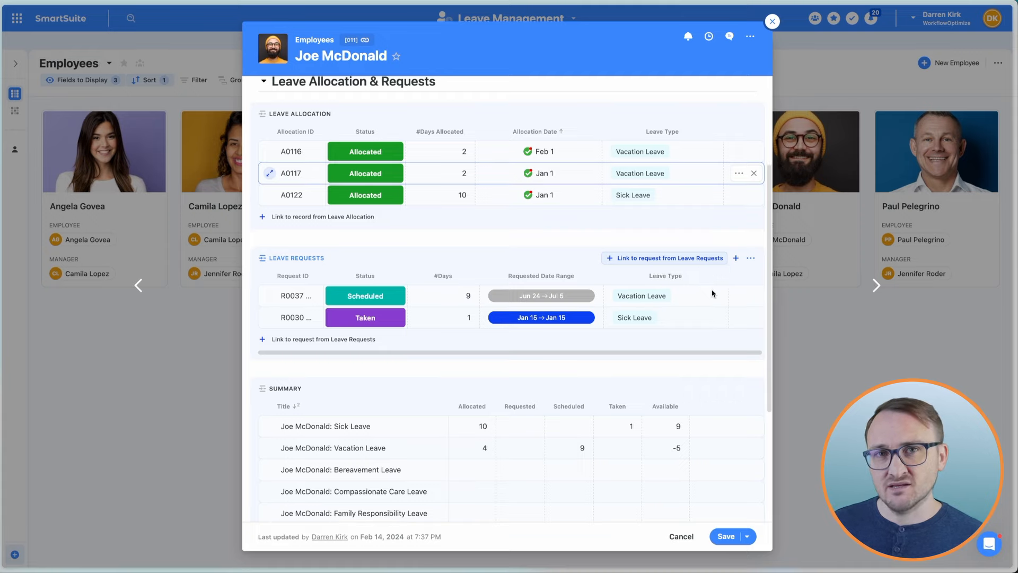
{"action": "scroll", "coordinate": [713, 294], "scroll_direction": "up", "scroll_amount": 3}
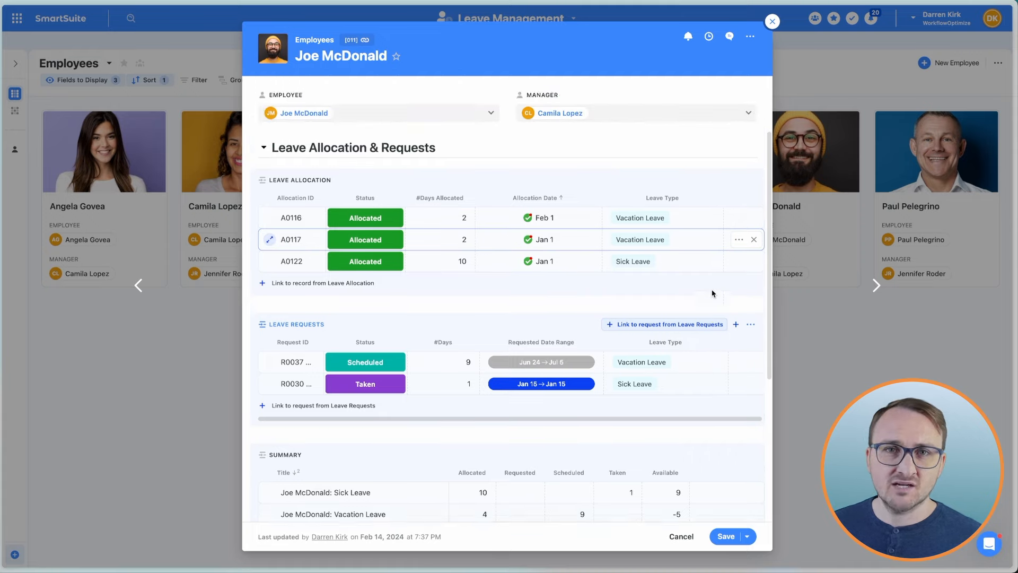
{"action": "scroll", "coordinate": [713, 293], "scroll_direction": "up", "scroll_amount": 4}
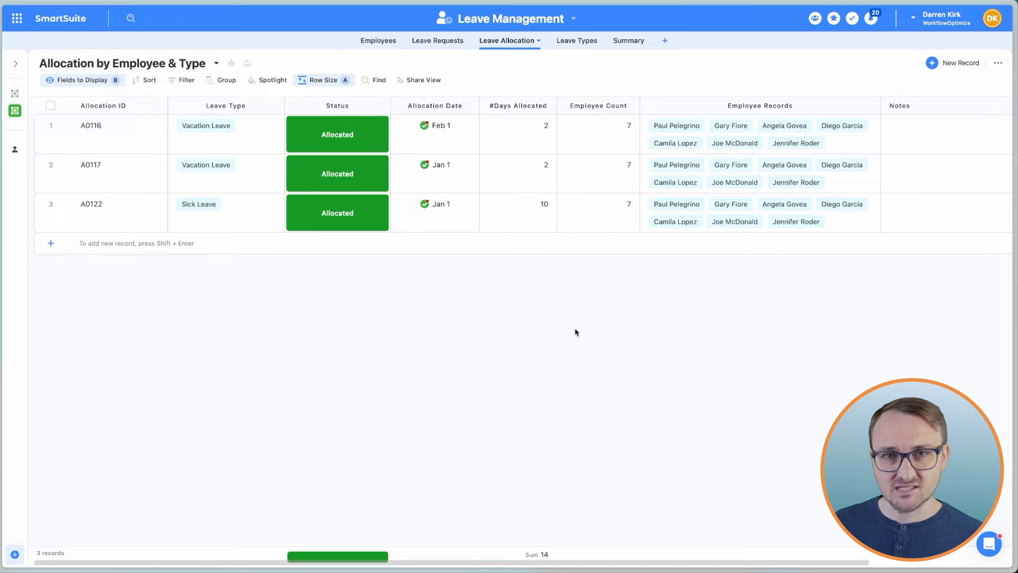
Inspect the settings of the Status and Allocation Date fields in the Leave Allocation table without changing them.
{"action": "left_click", "coordinate": [367, 102]}
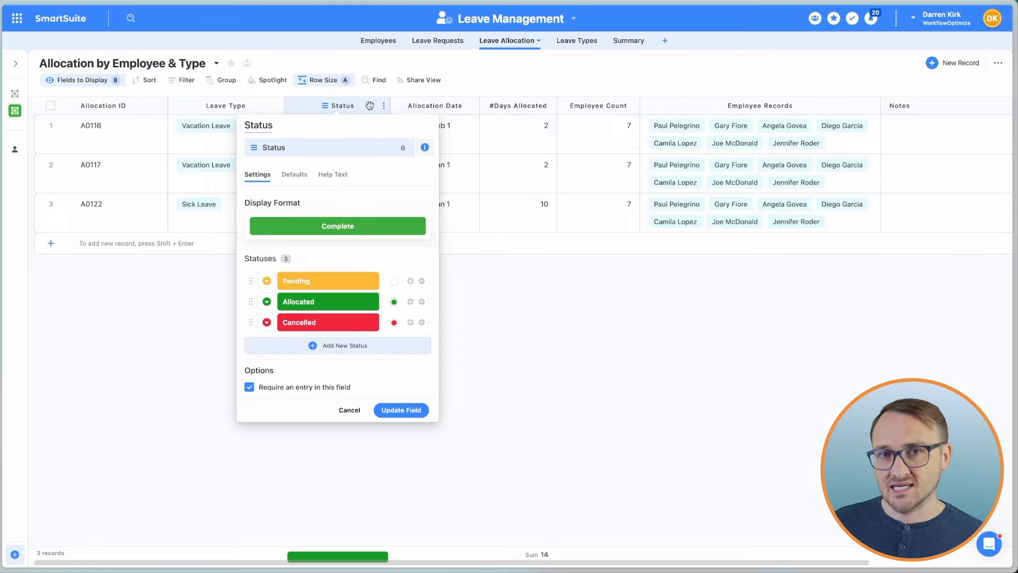
{"action": "left_click", "coordinate": [355, 409]}
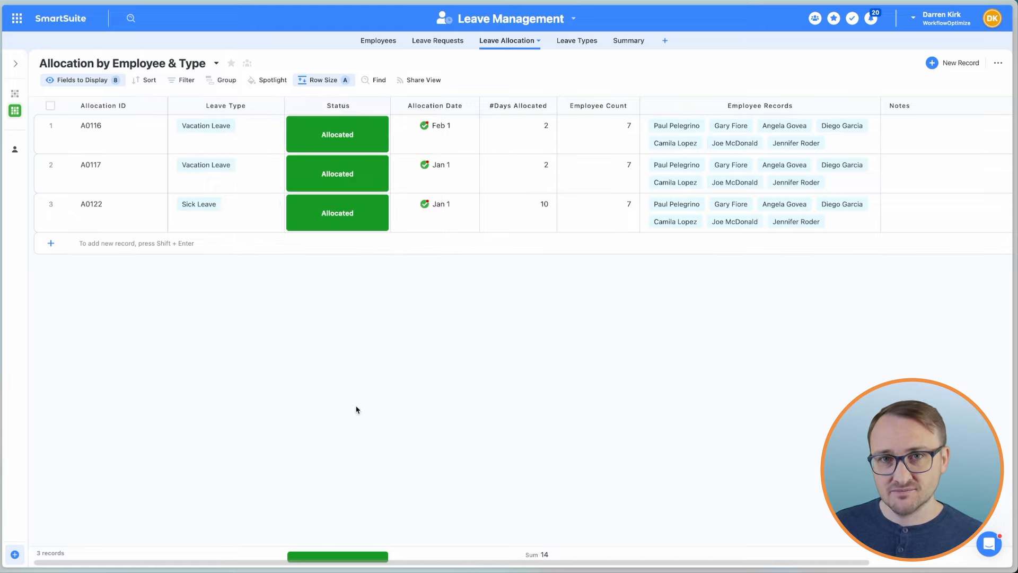
{"action": "left_click", "coordinate": [457, 104]}
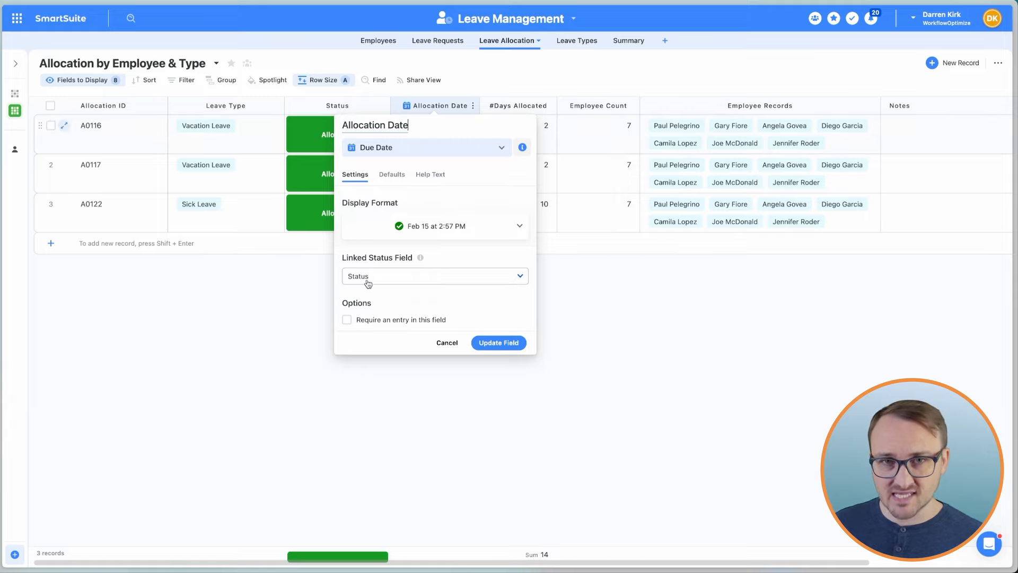
{"action": "left_click", "coordinate": [447, 343]}
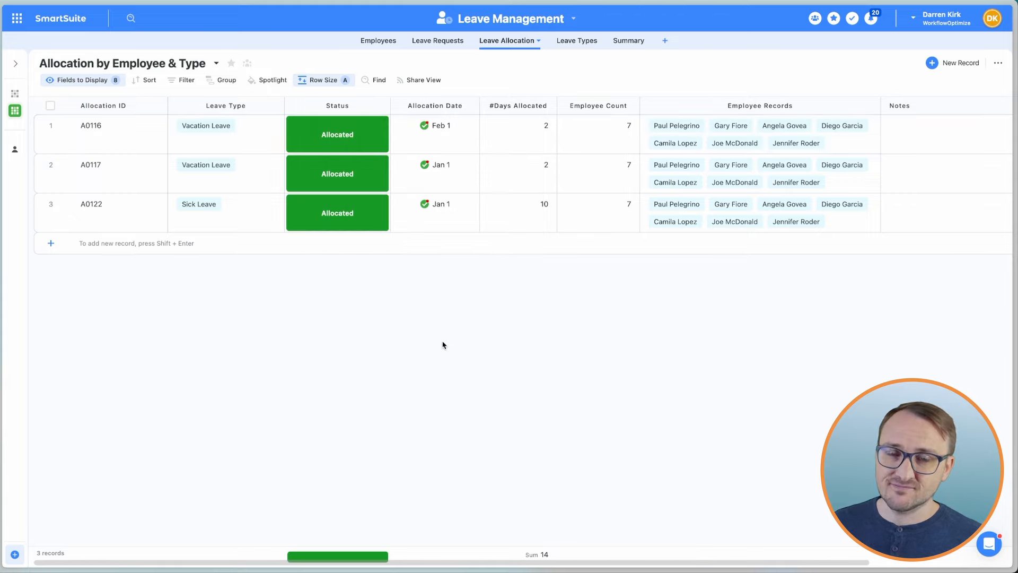
Create a new solution automation with the trigger "When a record matches a condition" for Leave Allocation.
{"action": "left_click", "coordinate": [561, 20]}
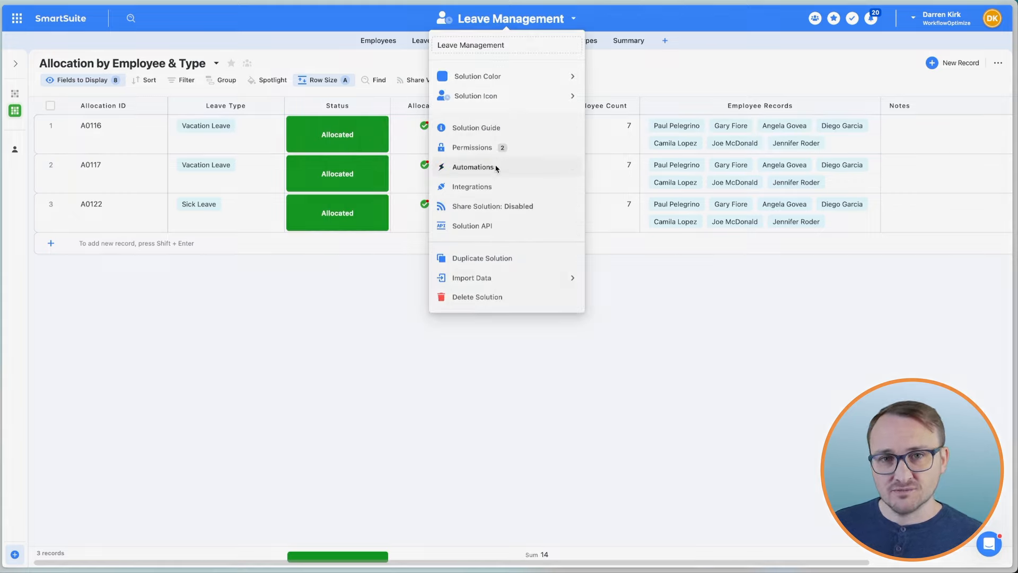
{"action": "left_click", "coordinate": [497, 166]}
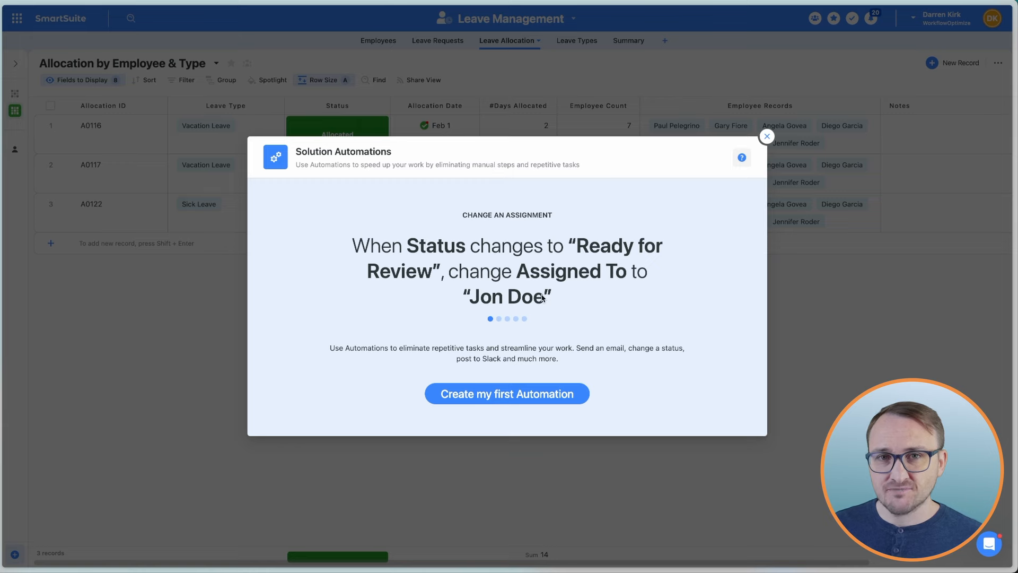
{"action": "left_click", "coordinate": [545, 393]}
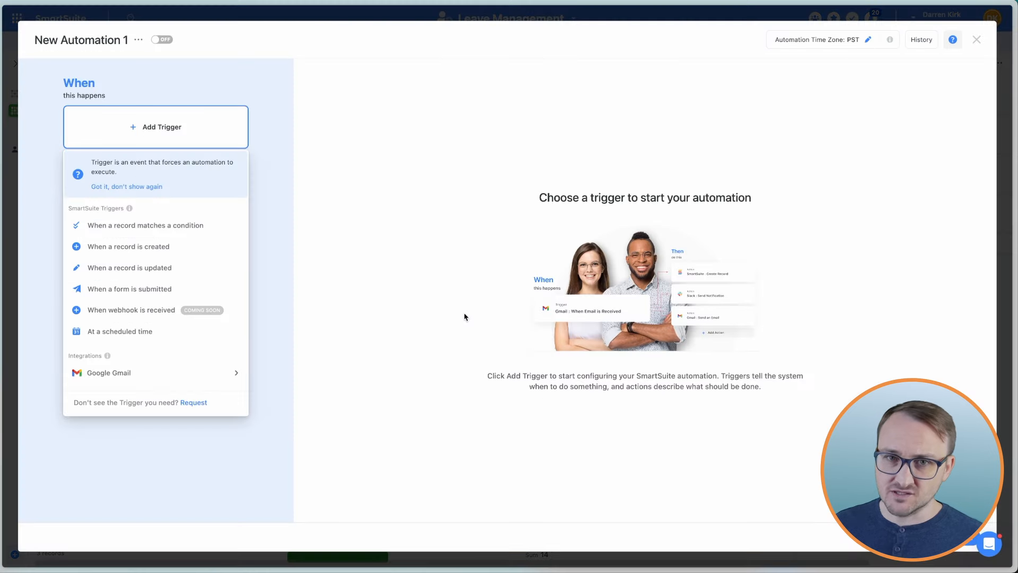
{"action": "left_click", "coordinate": [204, 229]}
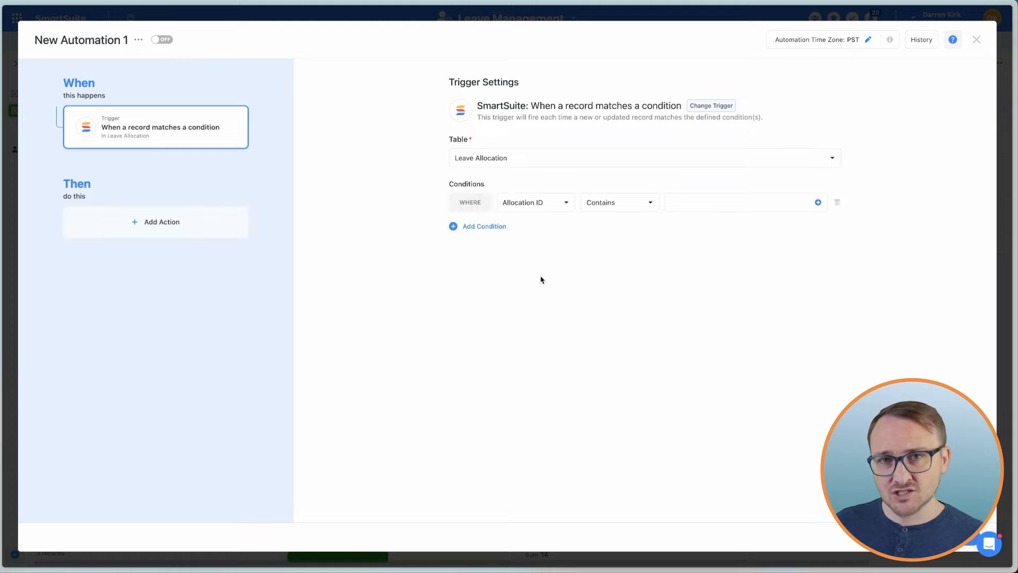
Set the trigger's first condition to Status equal to Pending.
{"action": "left_click", "coordinate": [562, 205]}
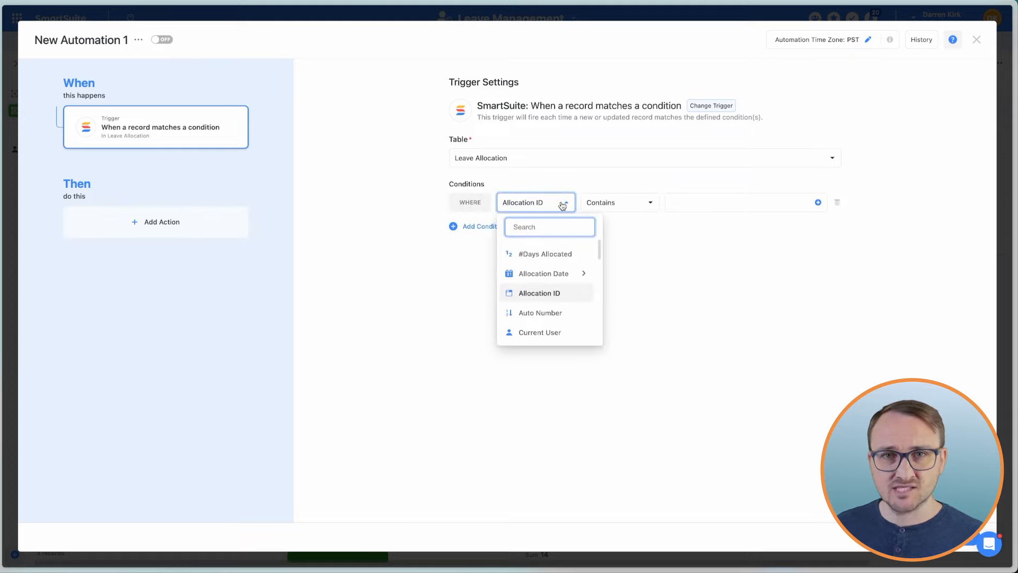
{"action": "type", "text": "sta"}
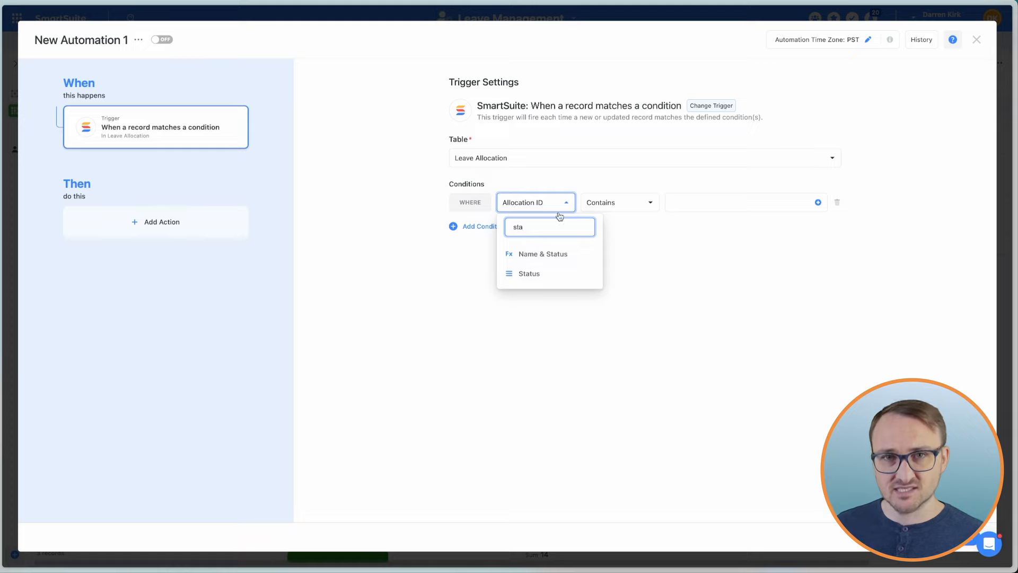
{"action": "left_click", "coordinate": [551, 276]}
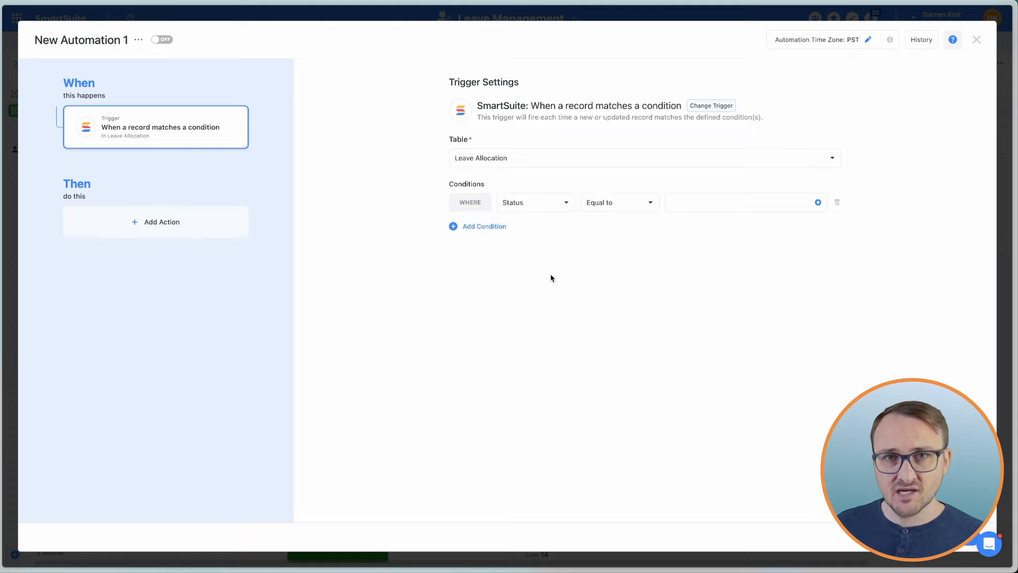
{"action": "left_click", "coordinate": [818, 202]}
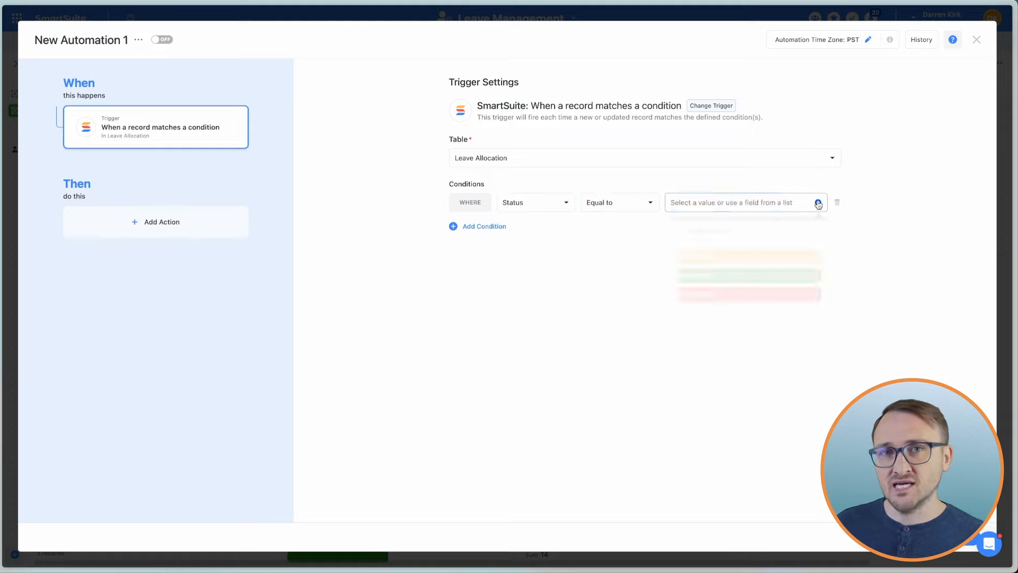
{"action": "left_click", "coordinate": [753, 251]}
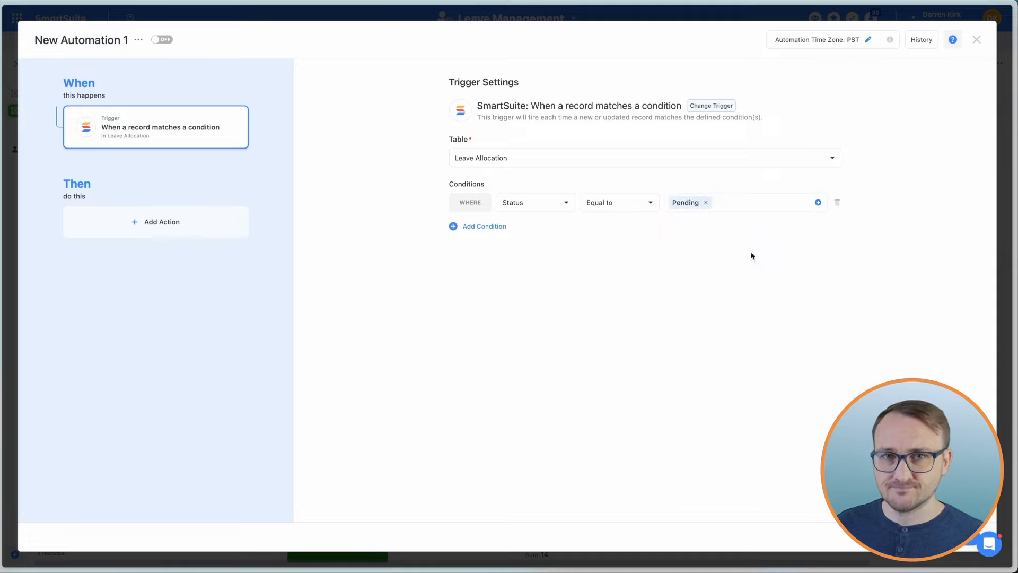
Add a second trigger condition, joined with AND, requiring that the Allocation Date is Today.
{"action": "left_click", "coordinate": [487, 229]}
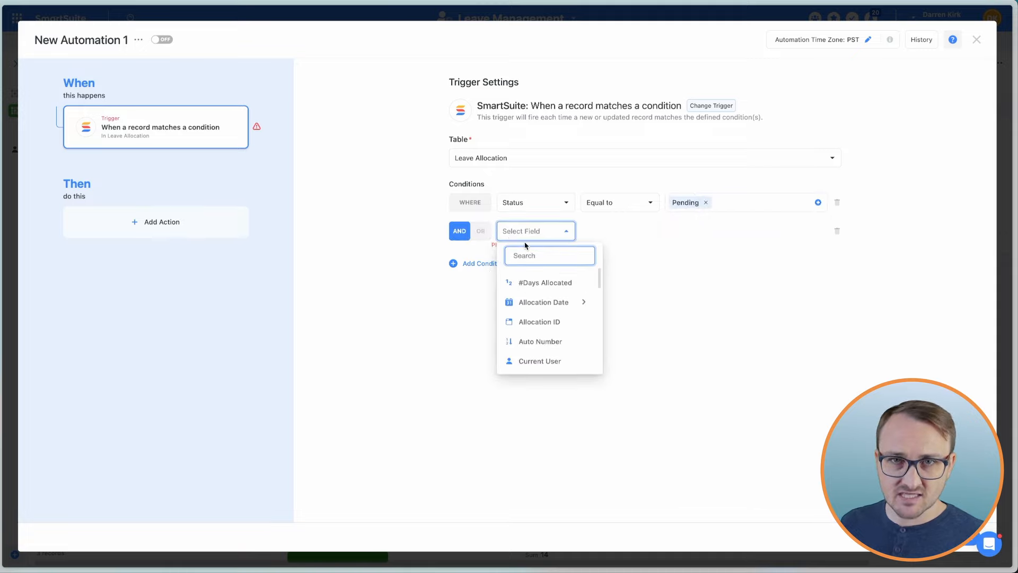
{"action": "left_click", "coordinate": [564, 308]}
{"action": "left_click", "coordinate": [564, 307]}
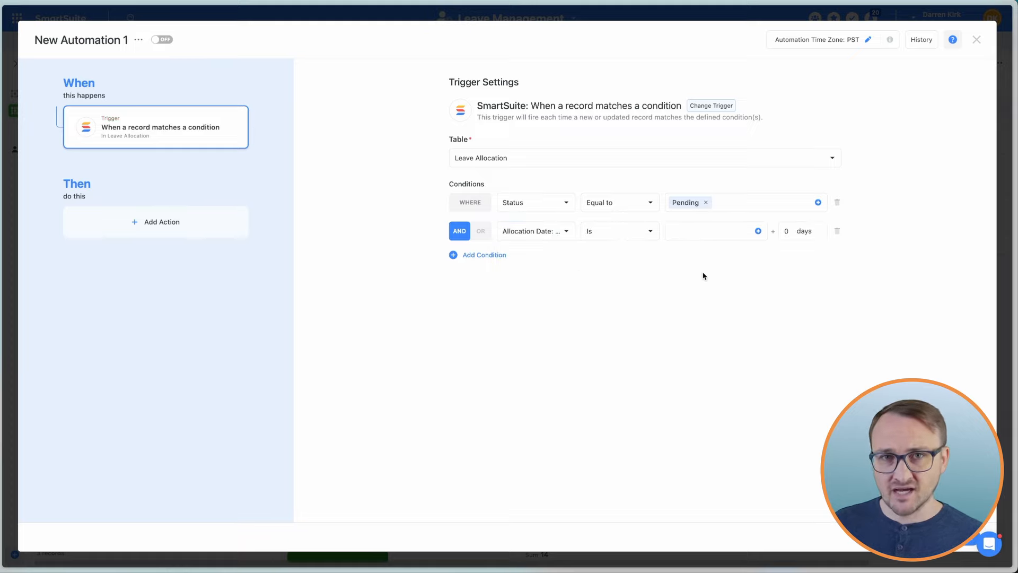
{"action": "left_click", "coordinate": [758, 231]}
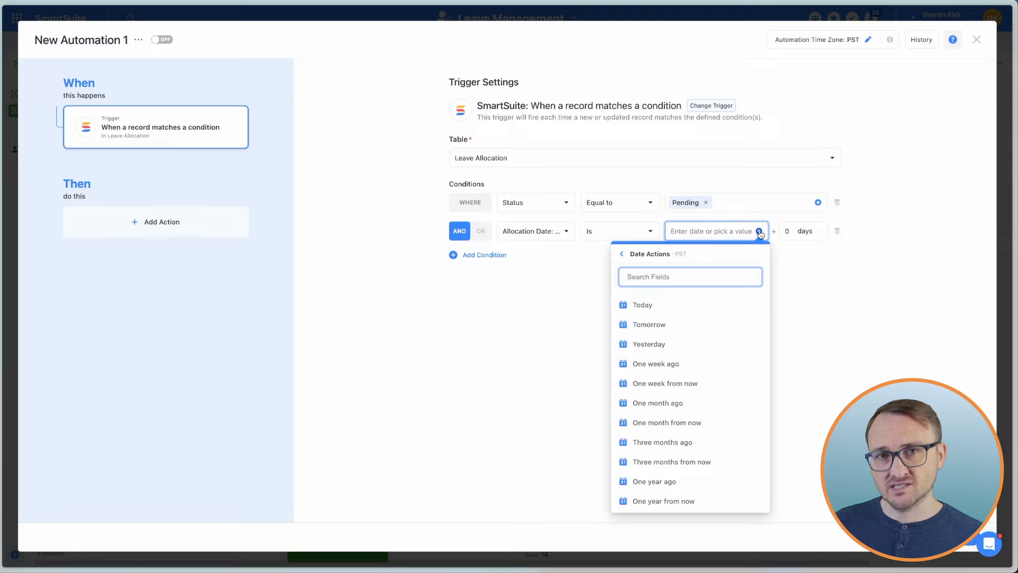
{"action": "left_click", "coordinate": [648, 306]}
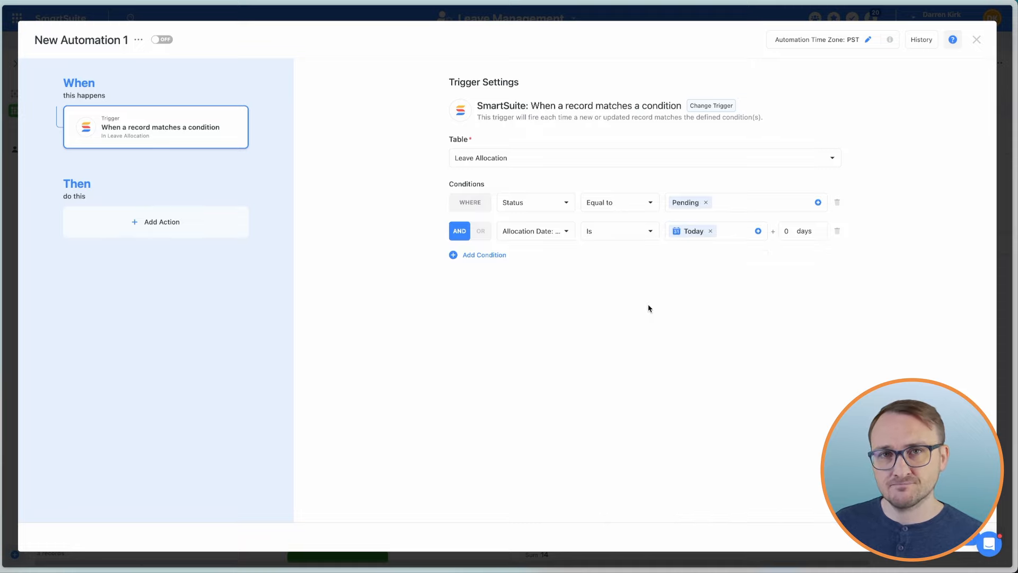
Add an Update records action that sets the triggering Leave Allocation record's Status to Allocated.
{"action": "left_click", "coordinate": [219, 234]}
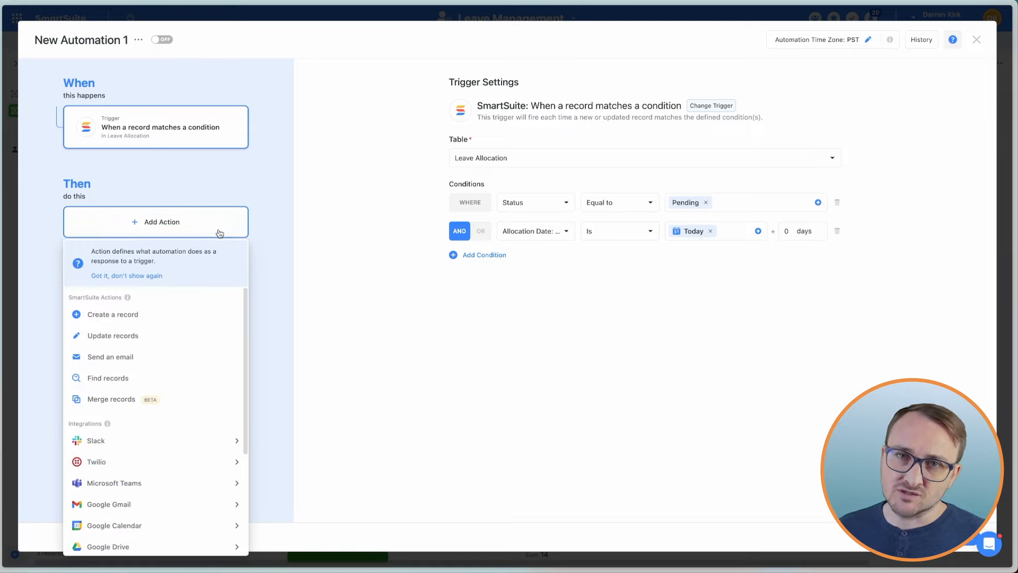
{"action": "left_click", "coordinate": [192, 335]}
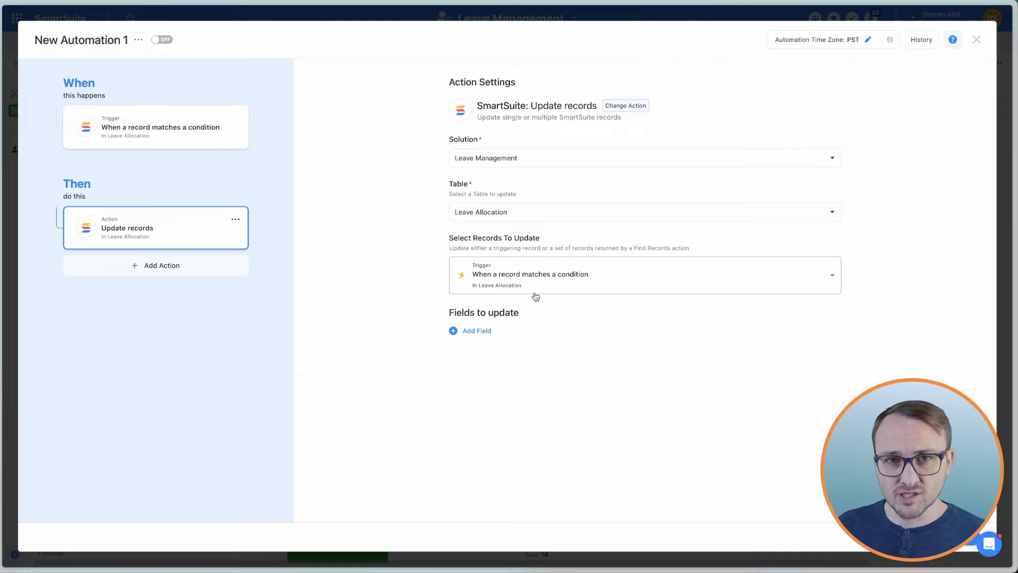
{"action": "left_click", "coordinate": [479, 331]}
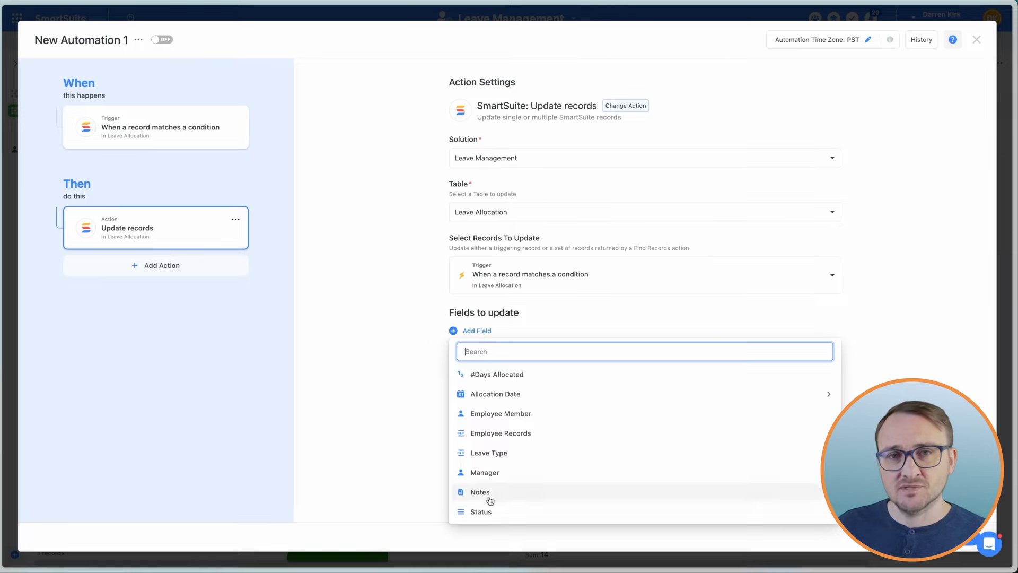
{"action": "left_click", "coordinate": [496, 516]}
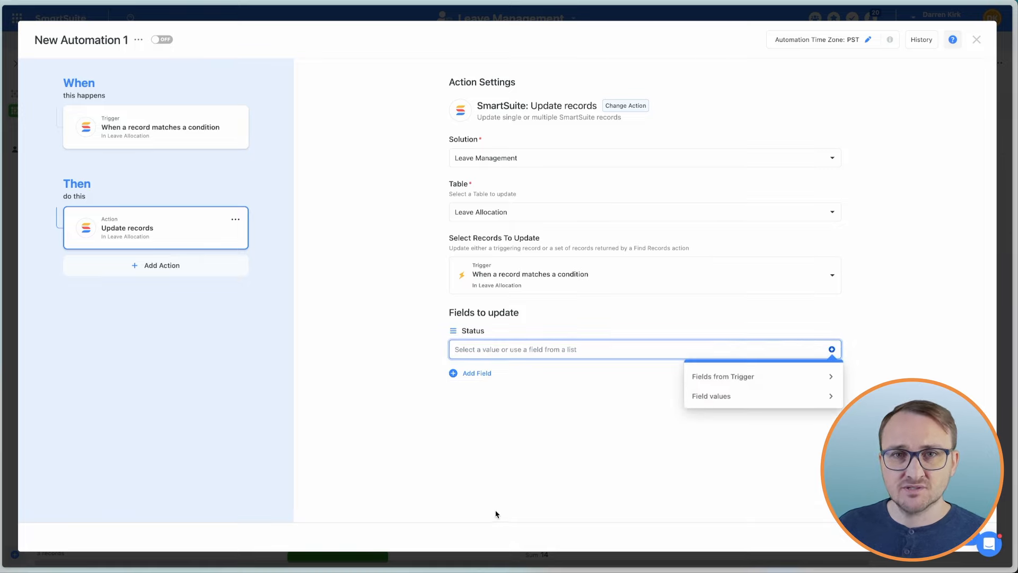
{"action": "left_click", "coordinate": [777, 398]}
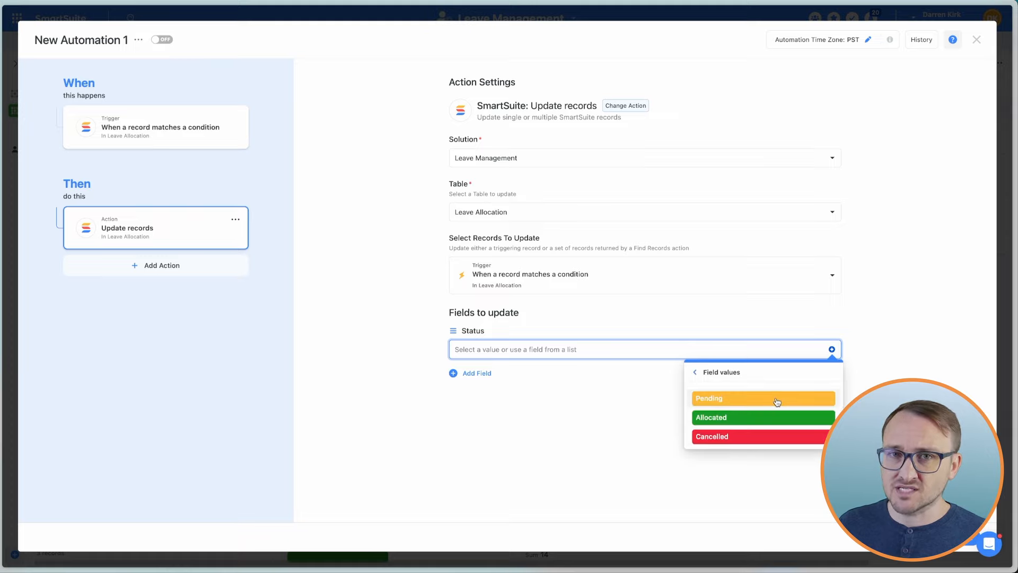
{"action": "left_click", "coordinate": [737, 418]}
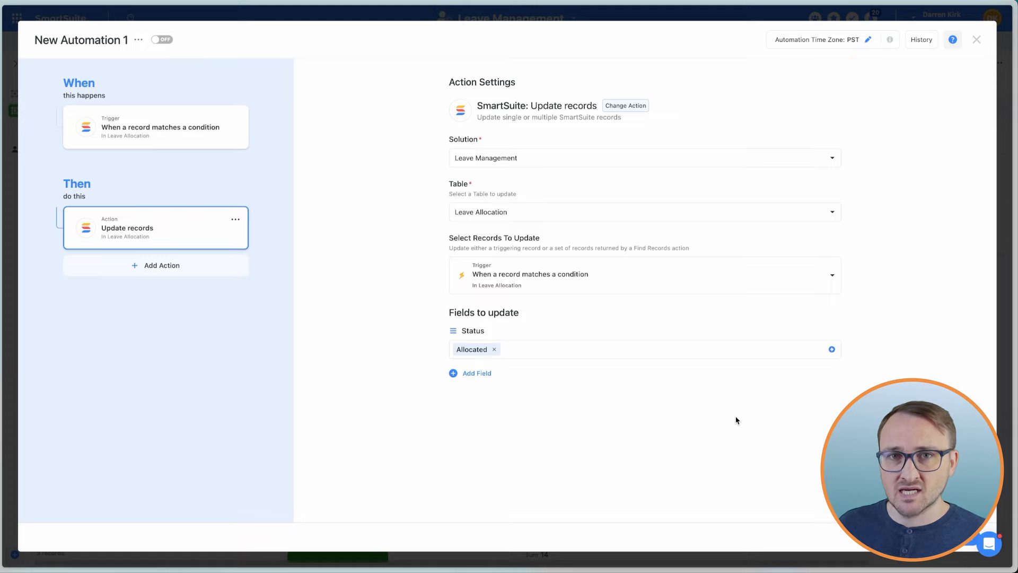
Name the automation "On Allocation Date set PENDING to ALLOCATED", save it turned on, and close the automations list.
{"action": "left_click", "coordinate": [121, 39]}
{"action": "type", "text": "On Allocation Date set PENDING to ALLOCATED"}
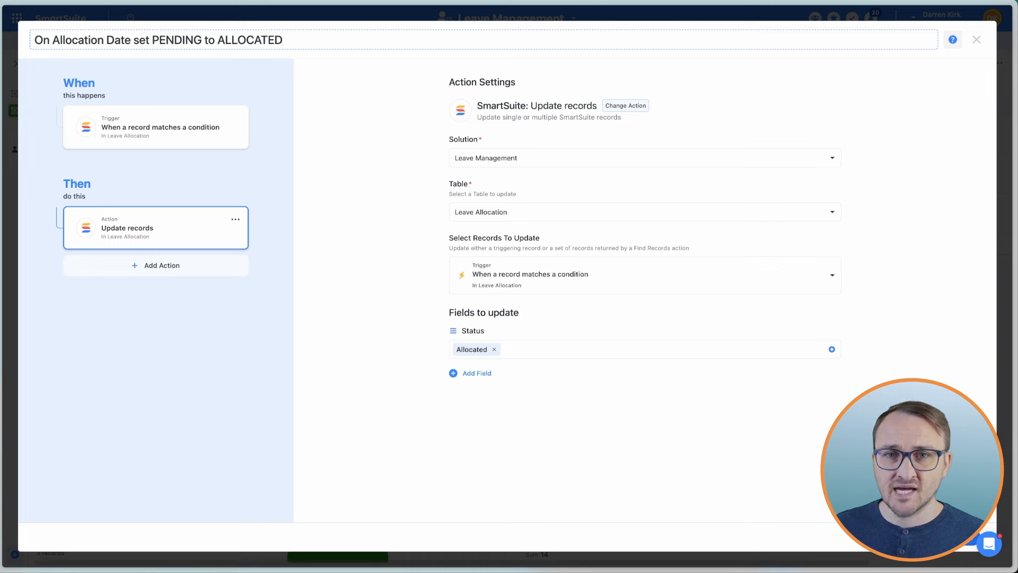
{"action": "left_click", "coordinate": [956, 537]}
{"action": "left_click", "coordinate": [544, 306]}
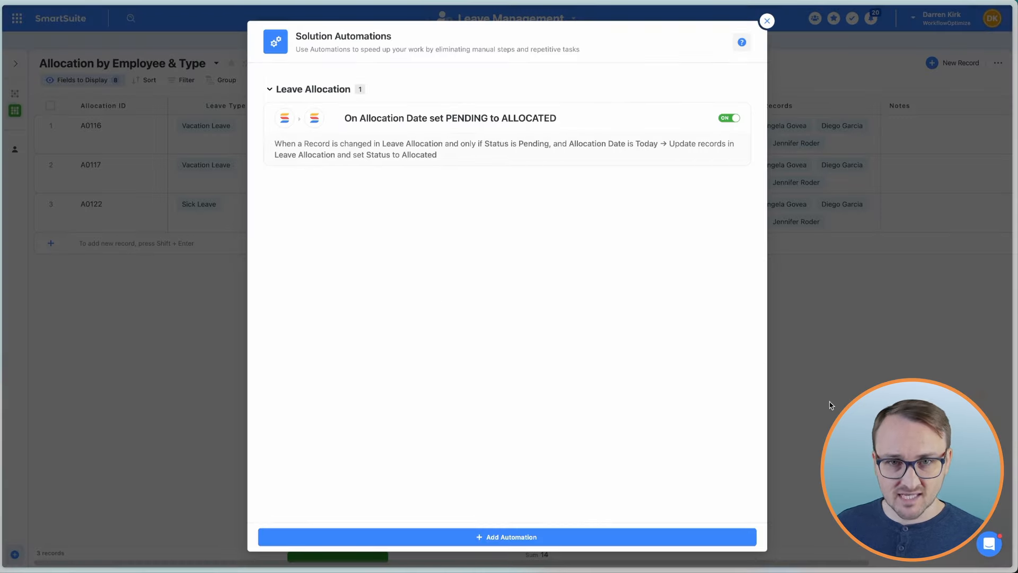
{"action": "left_click", "coordinate": [767, 20]}
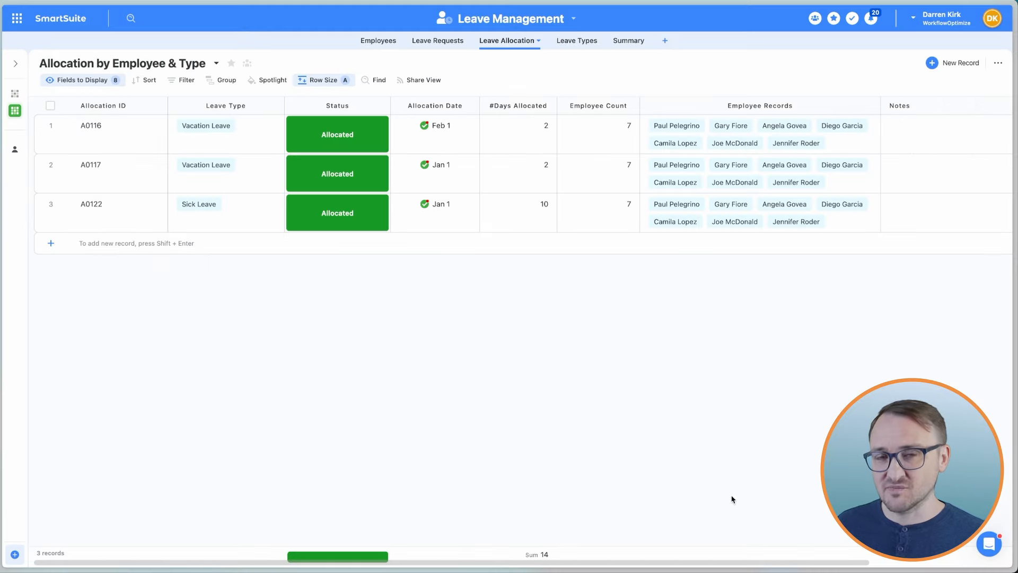
Start a new leave allocation record and link all seven active employees to it.
{"action": "left_click", "coordinate": [933, 64]}
{"action": "left_click", "coordinate": [325, 129]}
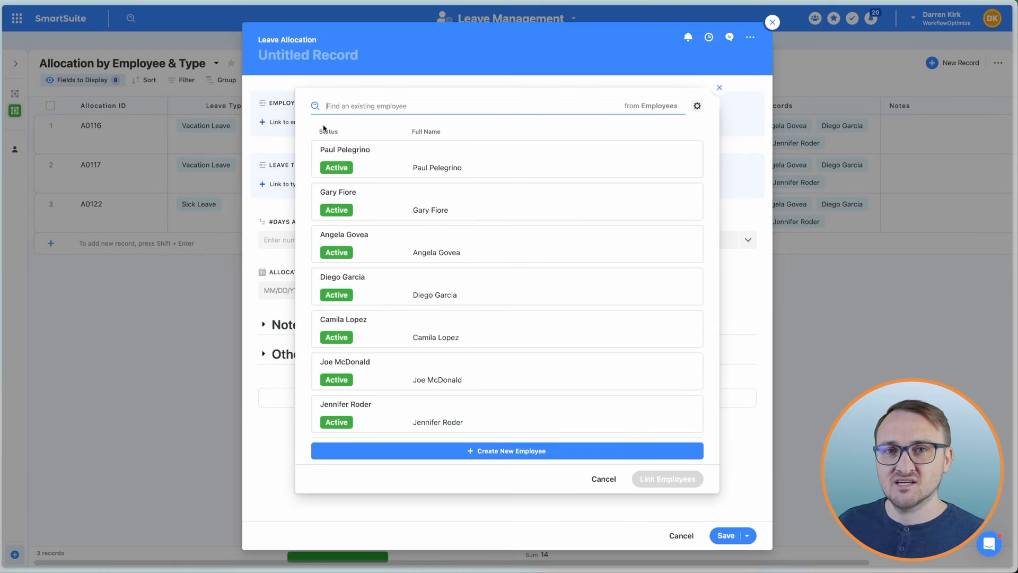
{"action": "left_click", "coordinate": [511, 167]}
{"action": "left_click", "coordinate": [527, 211]}
{"action": "left_click", "coordinate": [546, 249]}
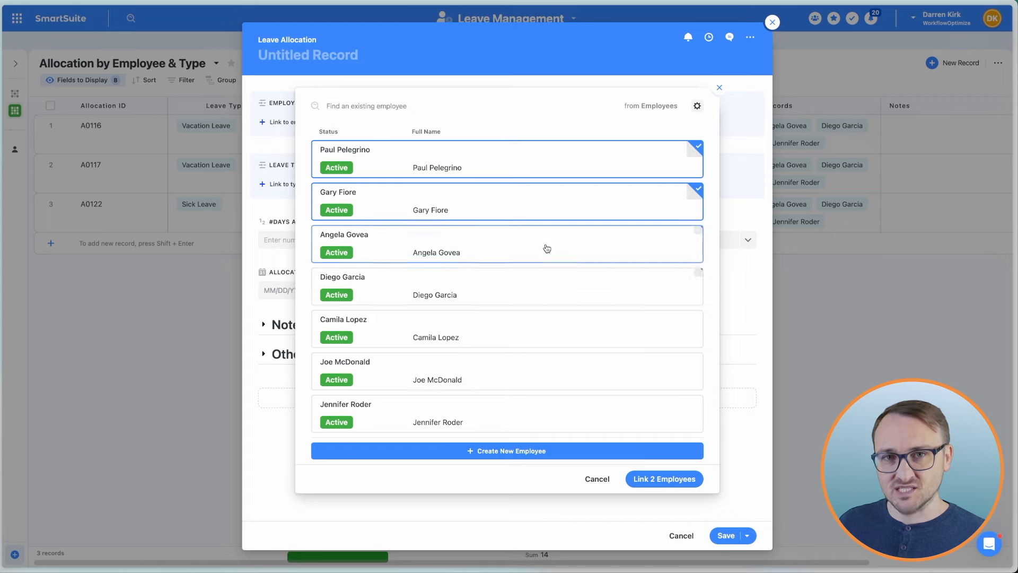
{"action": "left_click", "coordinate": [554, 291]}
{"action": "left_click", "coordinate": [561, 334]}
{"action": "left_click", "coordinate": [565, 368]}
{"action": "left_click", "coordinate": [571, 421]}
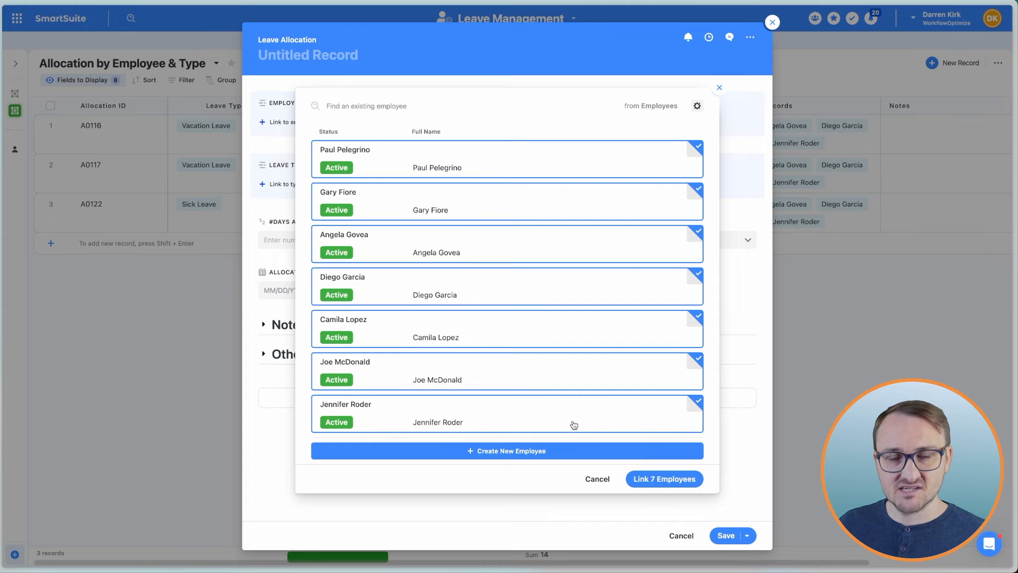
{"action": "left_click", "coordinate": [650, 484]}
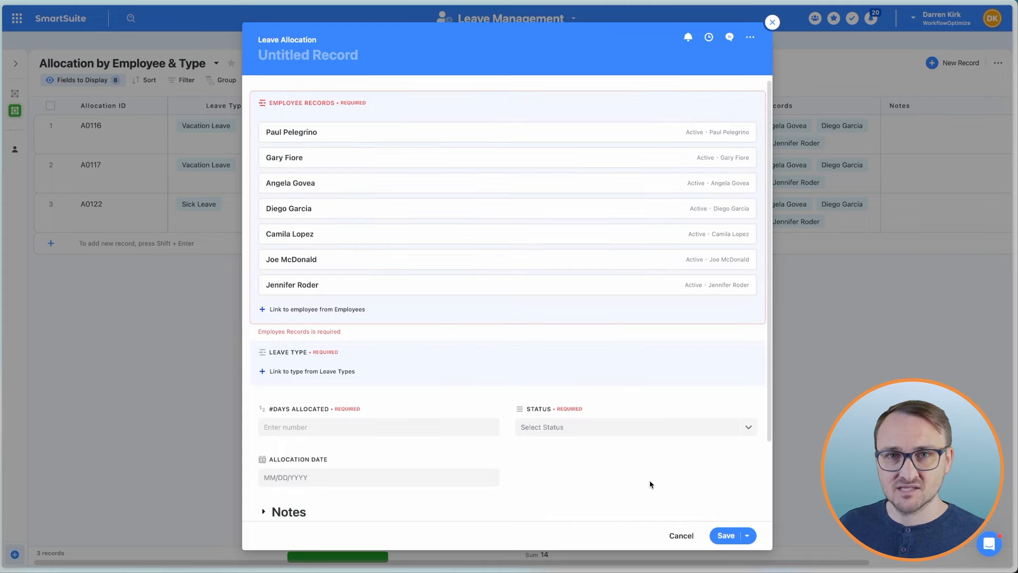
Set the record's leave type to Vacation Leave, the days allocated to 2 and the status to Pending.
{"action": "left_click", "coordinate": [329, 371]}
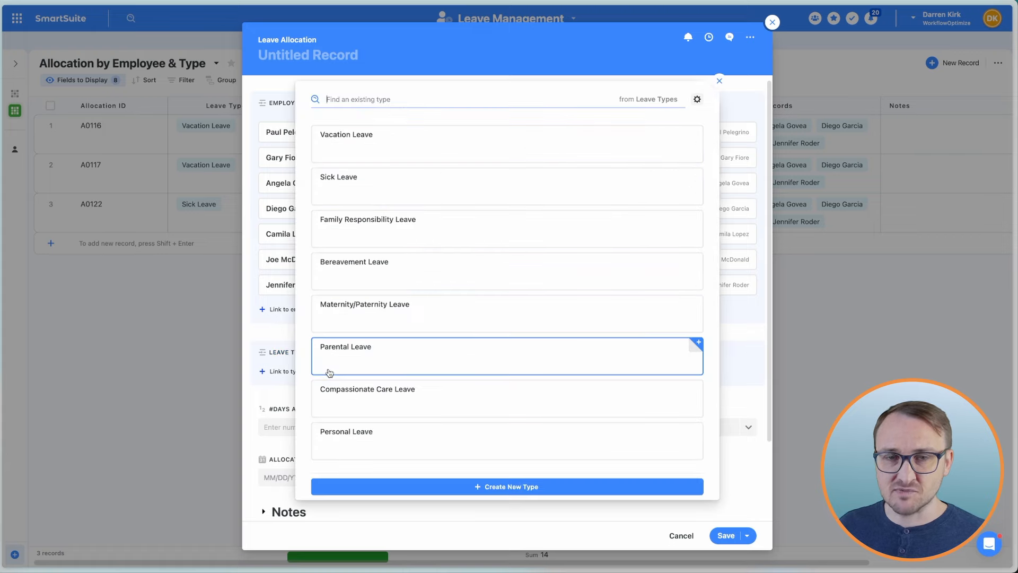
{"action": "left_click", "coordinate": [385, 144]}
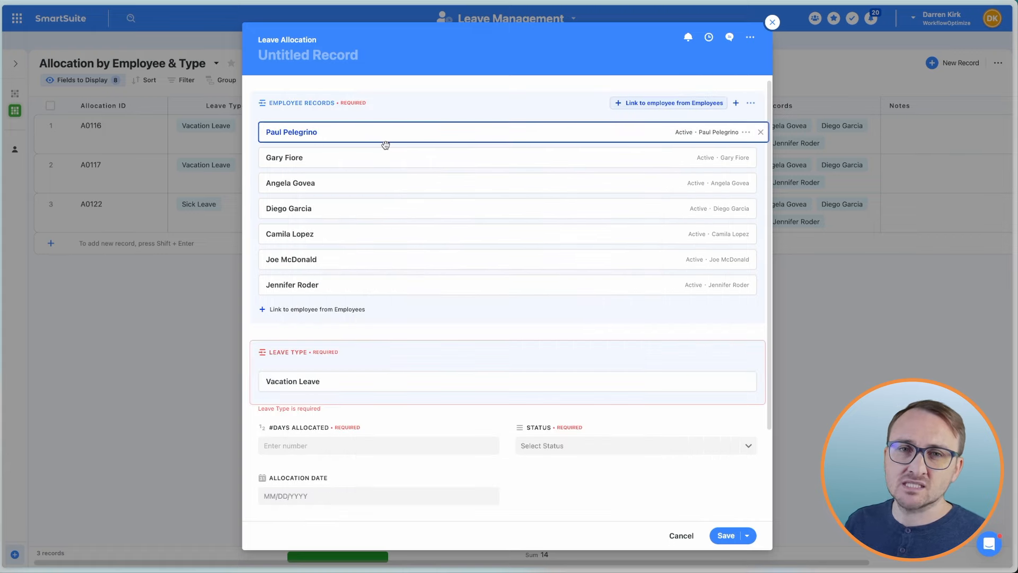
{"action": "left_click", "coordinate": [366, 446]}
{"action": "type", "text": "2"}
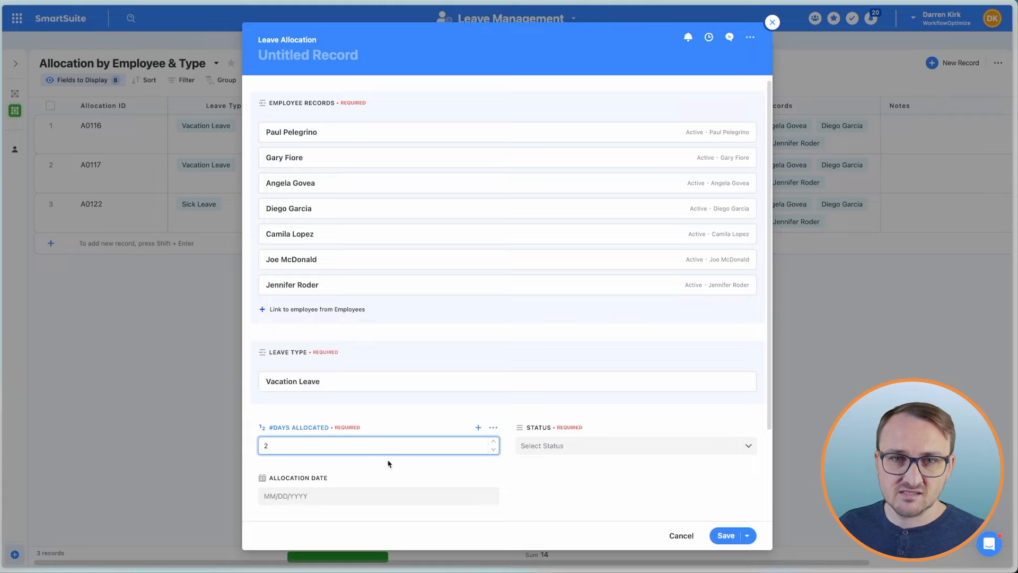
{"action": "left_click", "coordinate": [585, 451]}
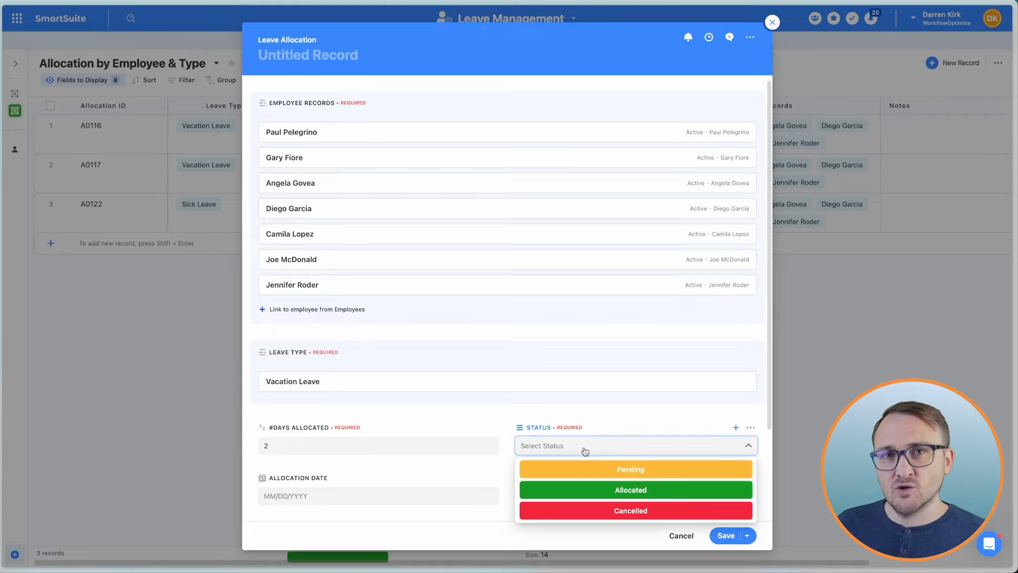
{"action": "left_click", "coordinate": [583, 470]}
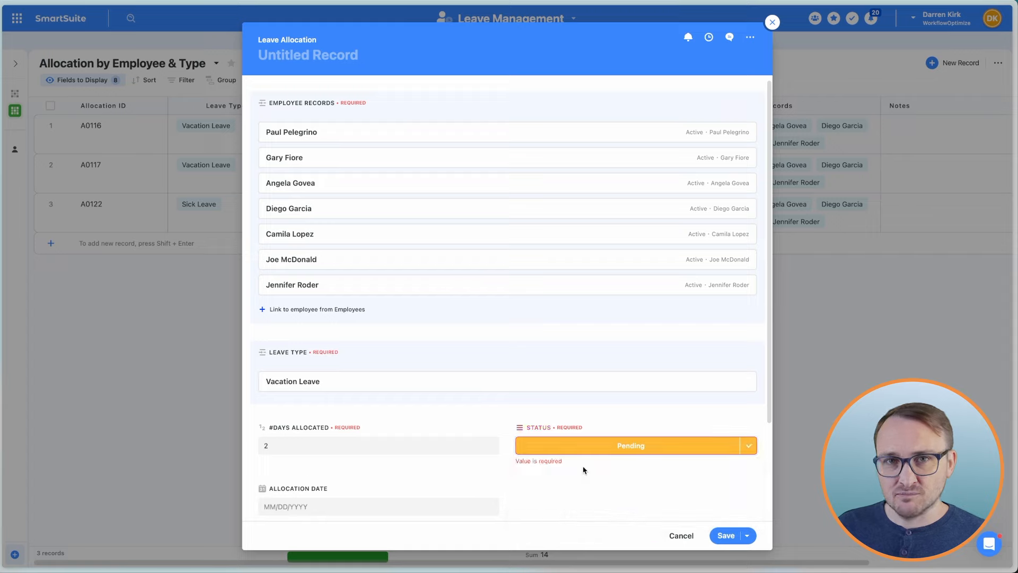
Choose March 1, 2024 as the vacation record's allocation date.
{"action": "scroll", "coordinate": [584, 470], "scroll_direction": "down", "scroll_amount": 3}
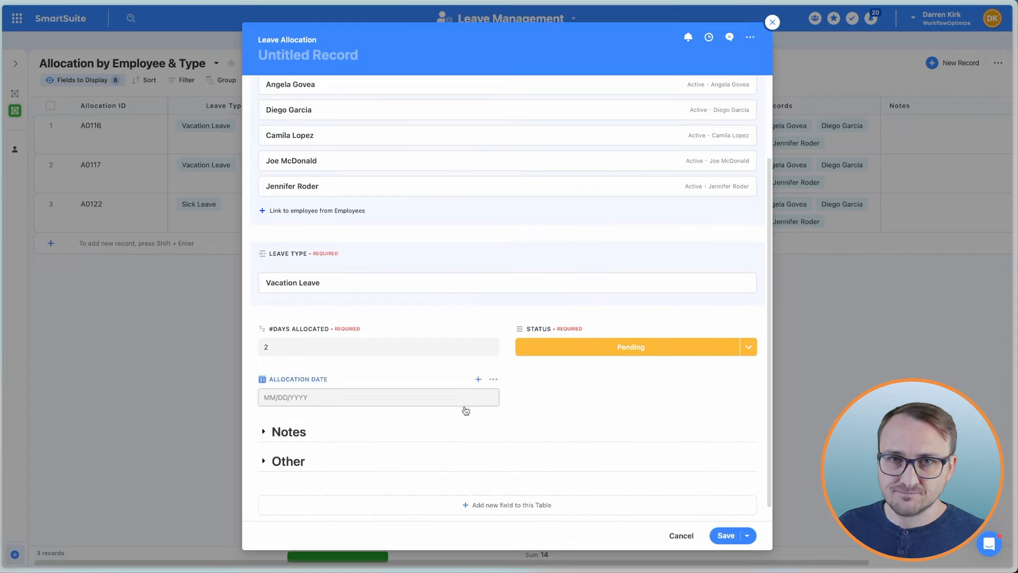
{"action": "left_click", "coordinate": [462, 407]}
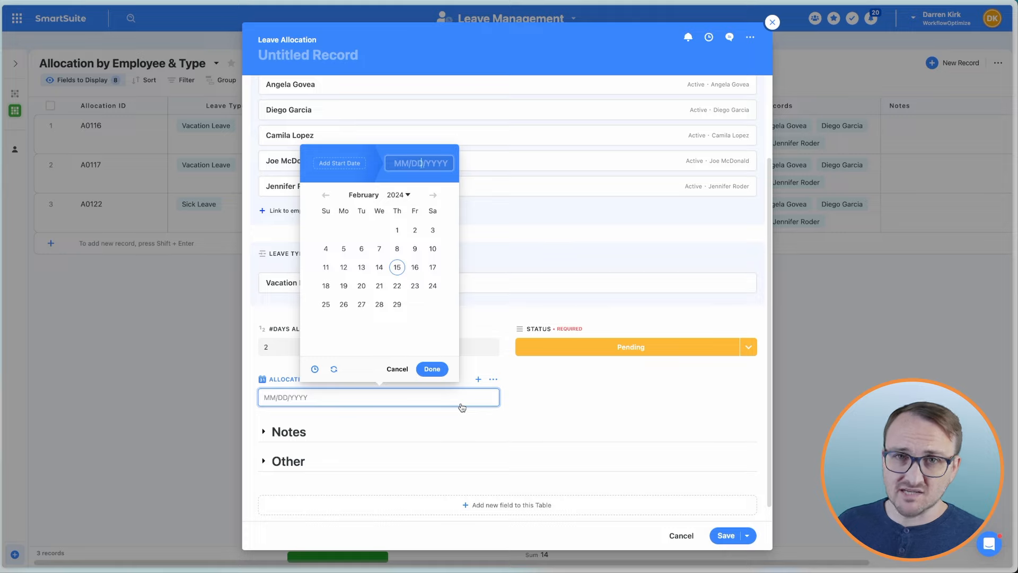
{"action": "left_click", "coordinate": [433, 195]}
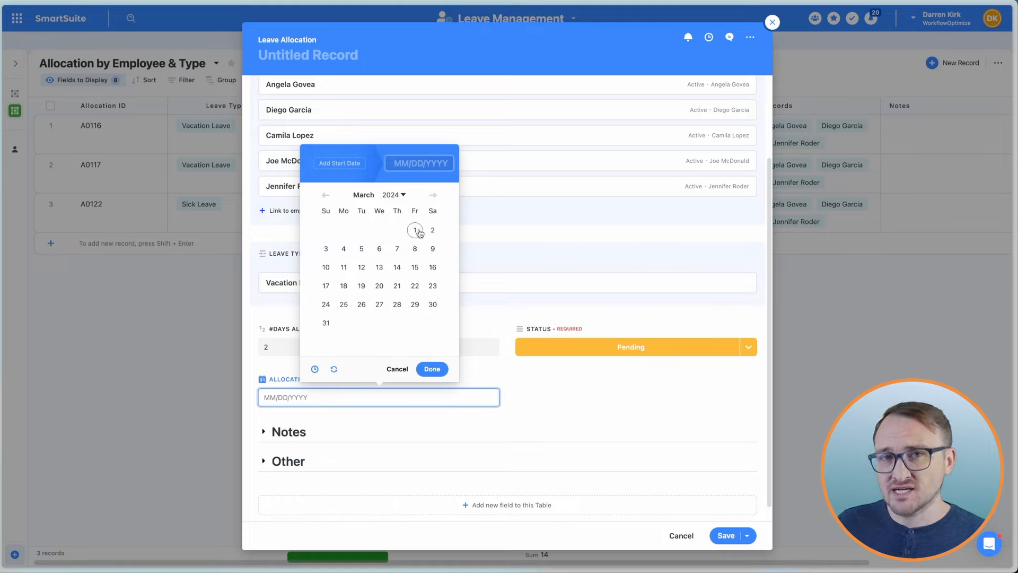
{"action": "left_click", "coordinate": [415, 230]}
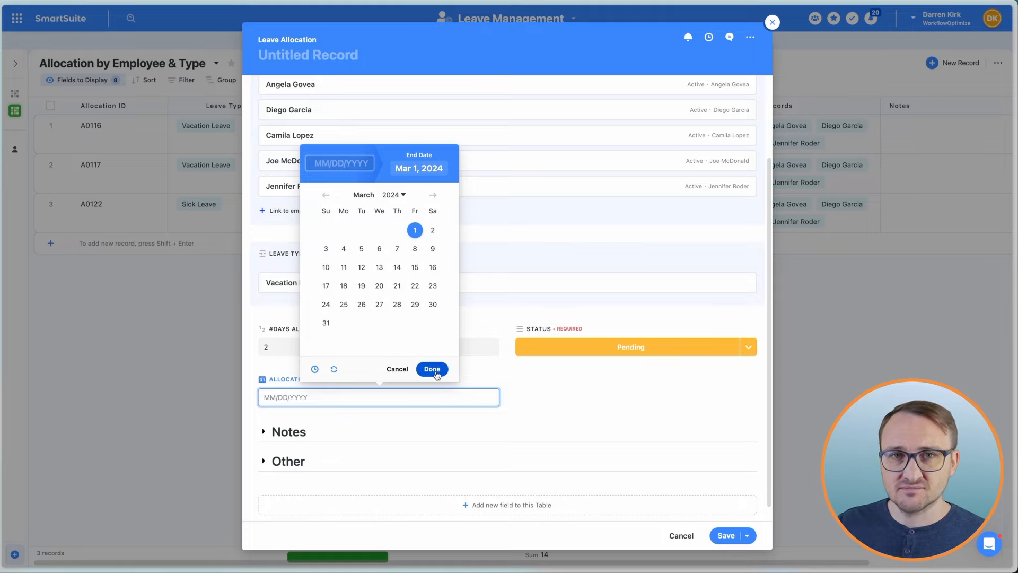
Make the allocation date repeat monthly on the first day of the month with new-task status Pending, and save the record.
{"action": "left_click", "coordinate": [333, 369]}
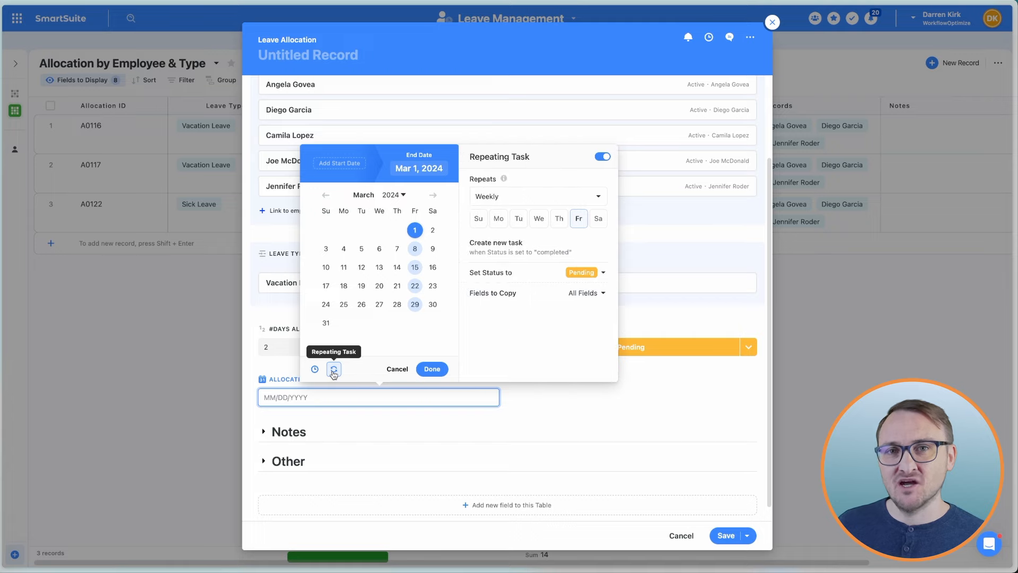
{"action": "left_click", "coordinate": [551, 199]}
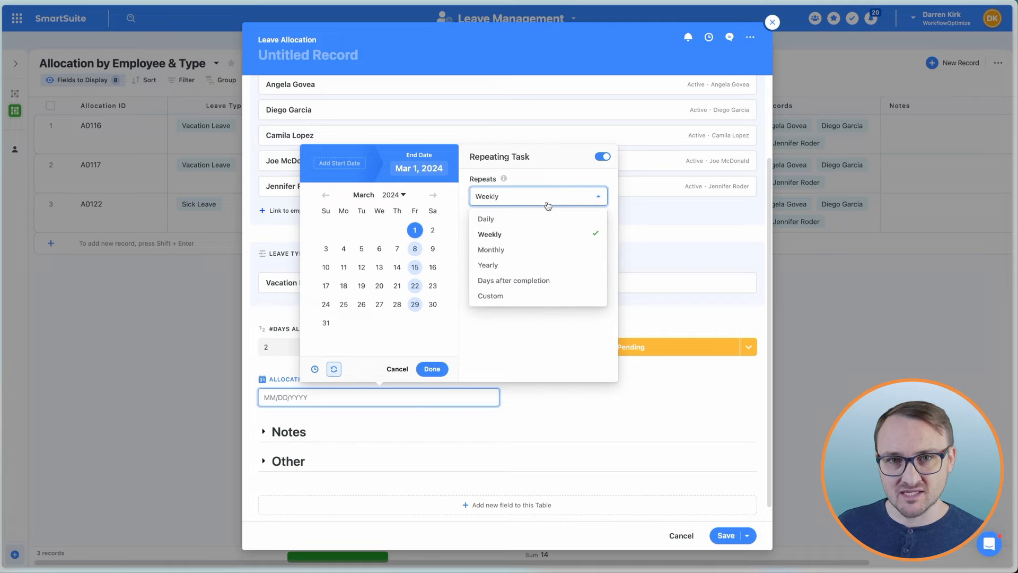
{"action": "left_click", "coordinate": [508, 251]}
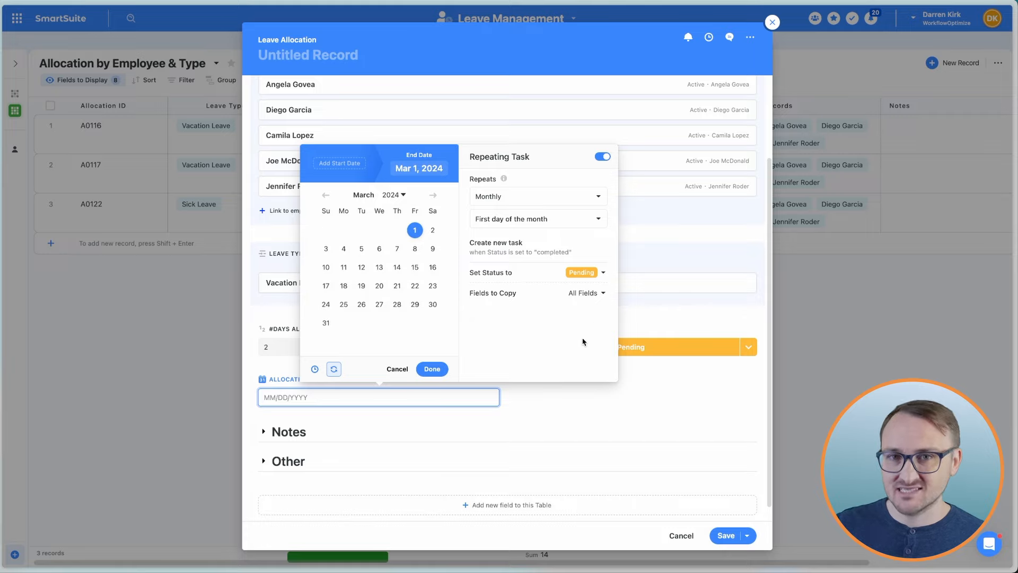
{"action": "left_click", "coordinate": [604, 273]}
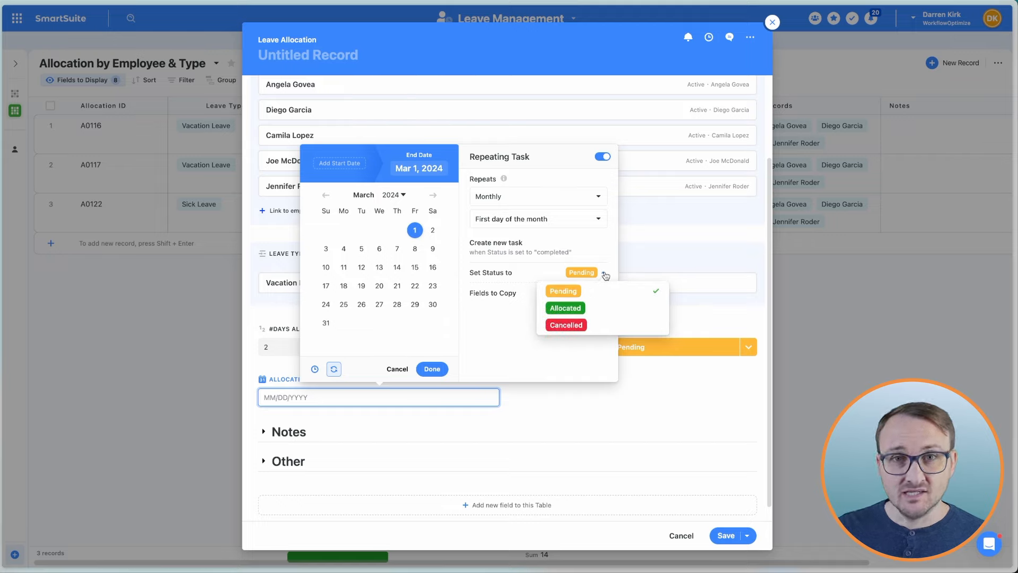
{"action": "left_click", "coordinate": [555, 295]}
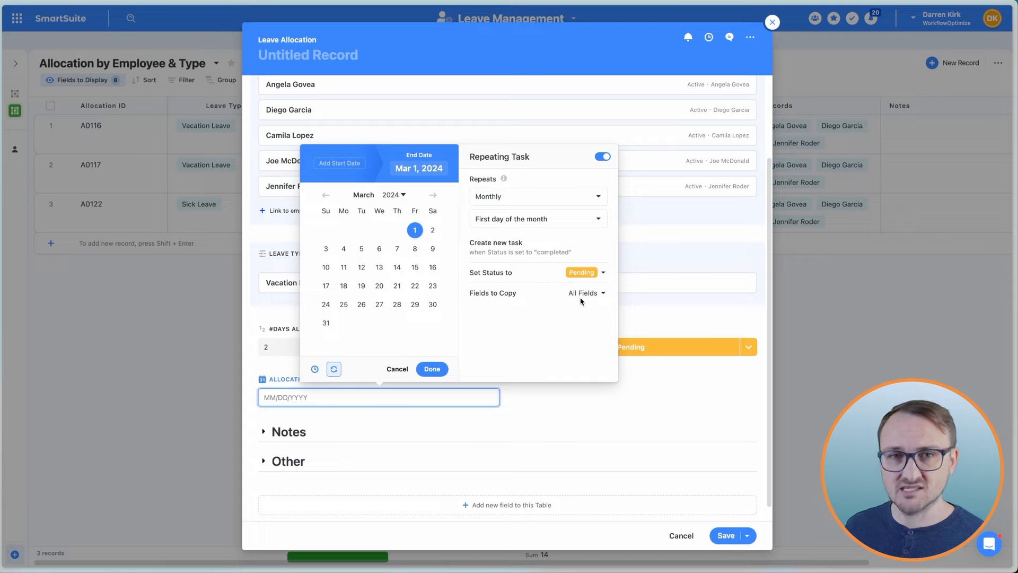
{"action": "left_click", "coordinate": [432, 369]}
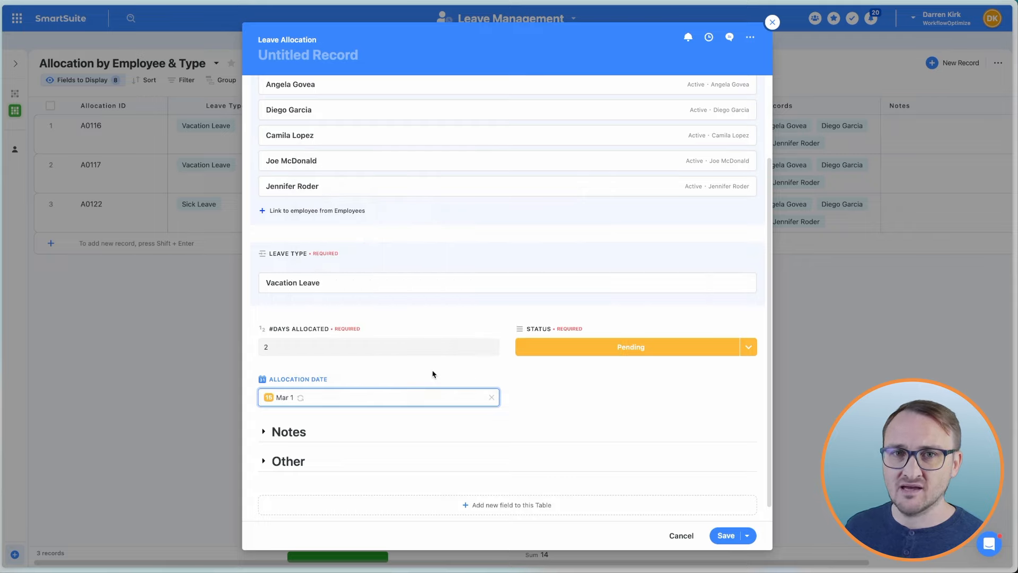
{"action": "left_click", "coordinate": [721, 537]}
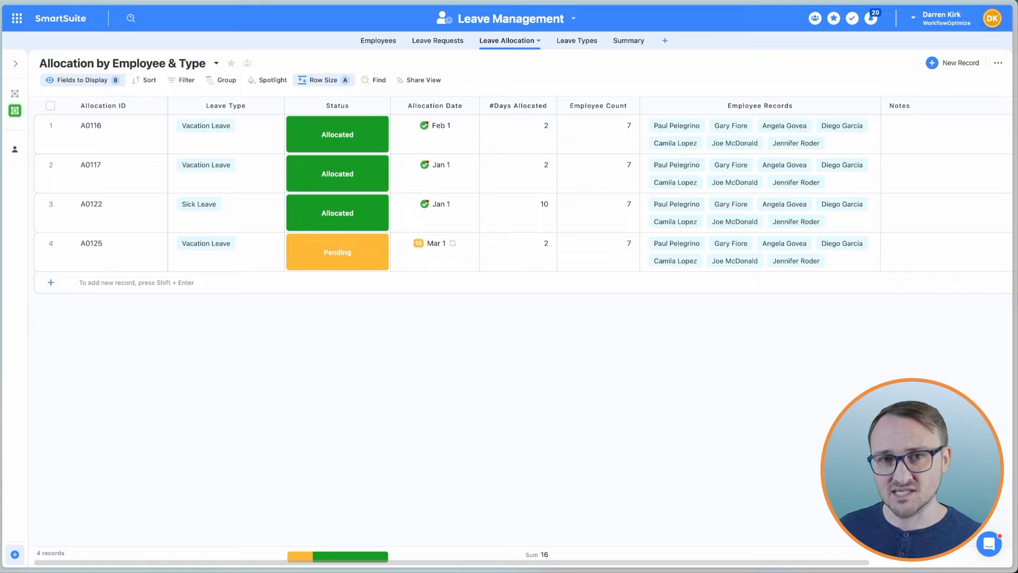
Change the status of the March 1 vacation leave allocation to Allocated.
{"action": "left_click", "coordinate": [409, 268]}
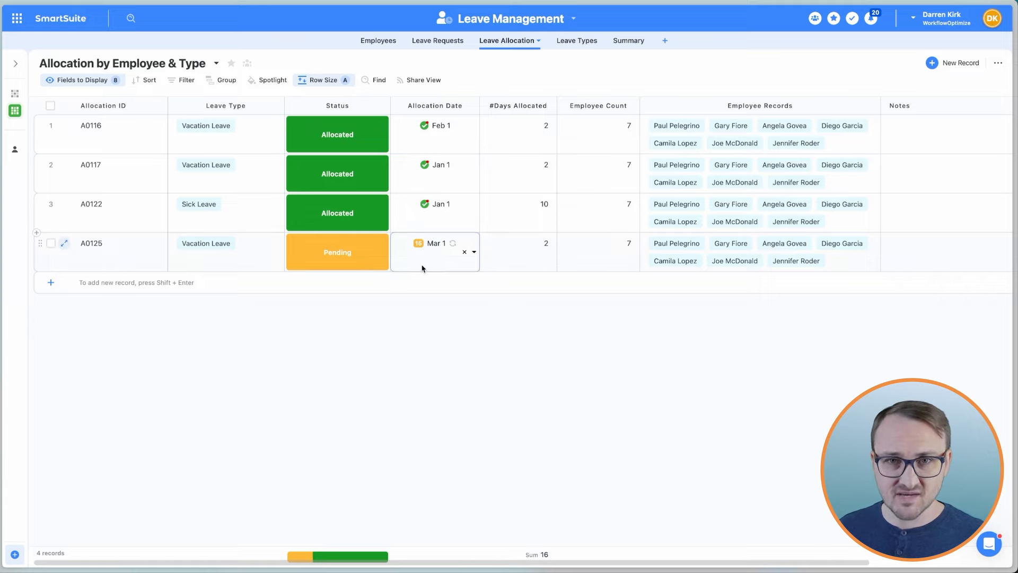
{"action": "mouse_move", "coordinate": [454, 245]}
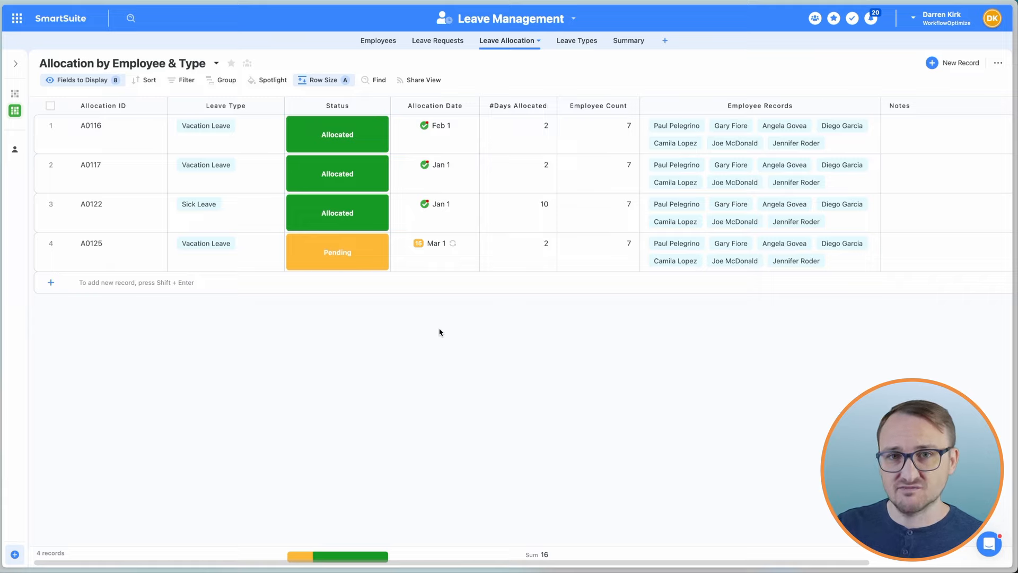
{"action": "left_click", "coordinate": [381, 256]}
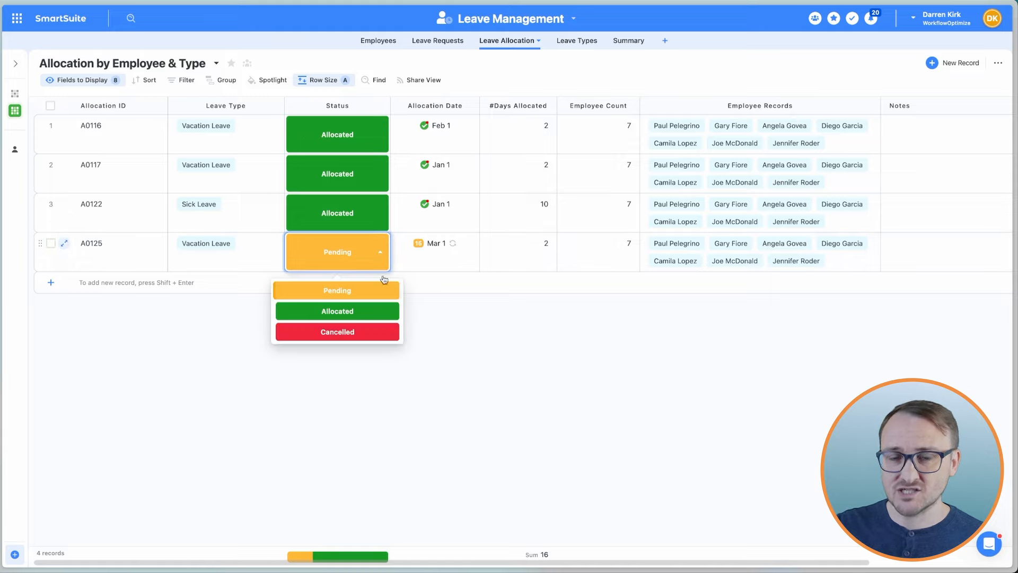
{"action": "left_click", "coordinate": [378, 317]}
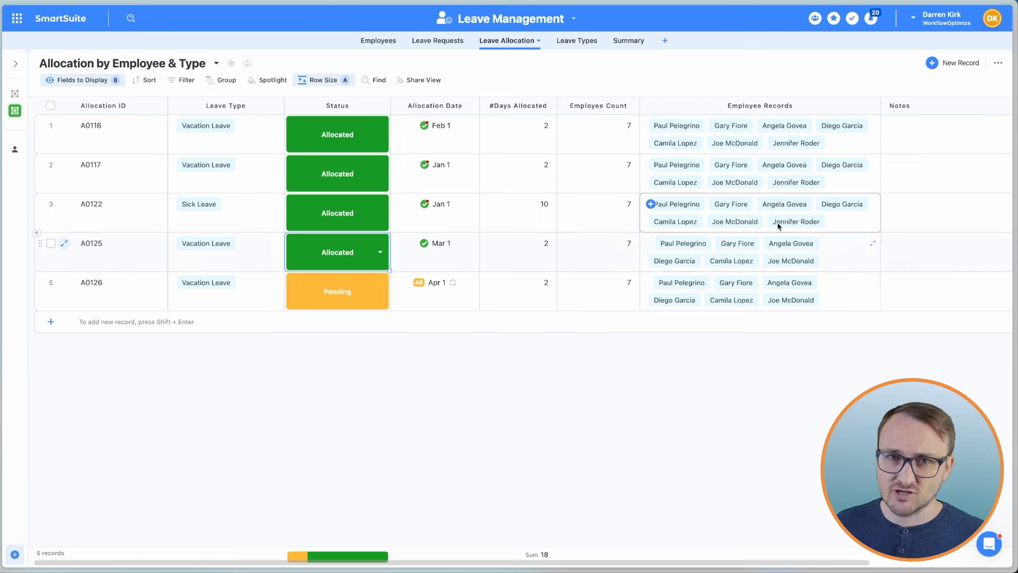
Start another leave allocation record for sick leave and link all seven active employees.
{"action": "left_click", "coordinate": [932, 63]}
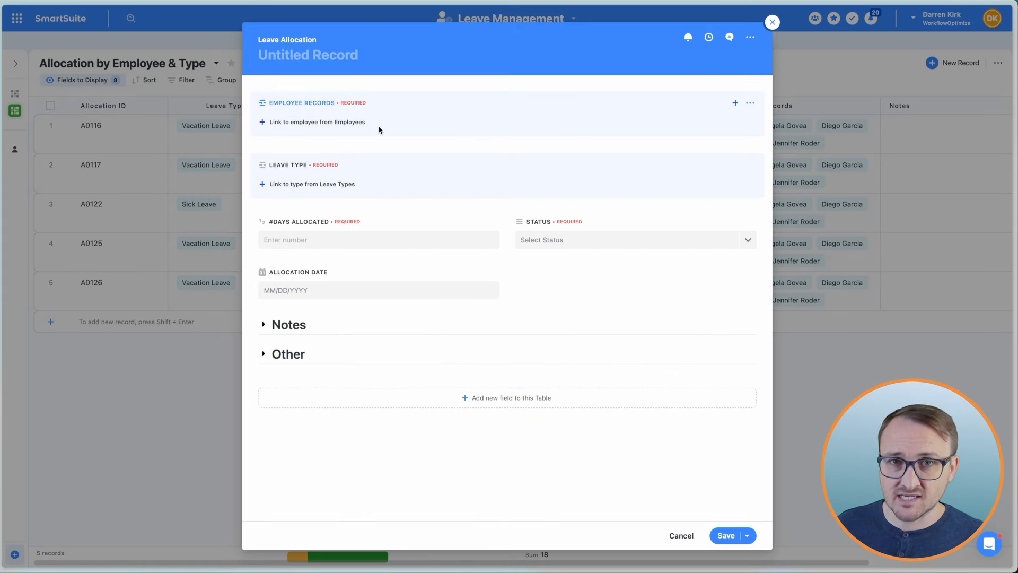
{"action": "left_click", "coordinate": [321, 123]}
{"action": "left_click", "coordinate": [415, 167]}
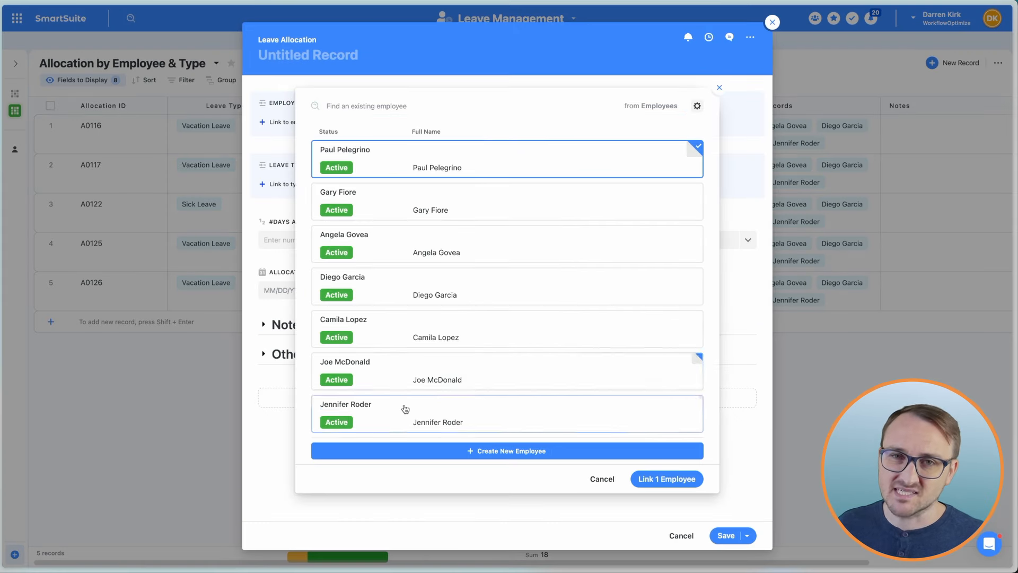
{"action": "left_click", "coordinate": [405, 415]}
{"action": "left_click", "coordinate": [404, 385]}
{"action": "left_click", "coordinate": [404, 340]}
{"action": "left_click", "coordinate": [403, 297]}
{"action": "left_click", "coordinate": [402, 252]}
{"action": "left_click", "coordinate": [398, 204]}
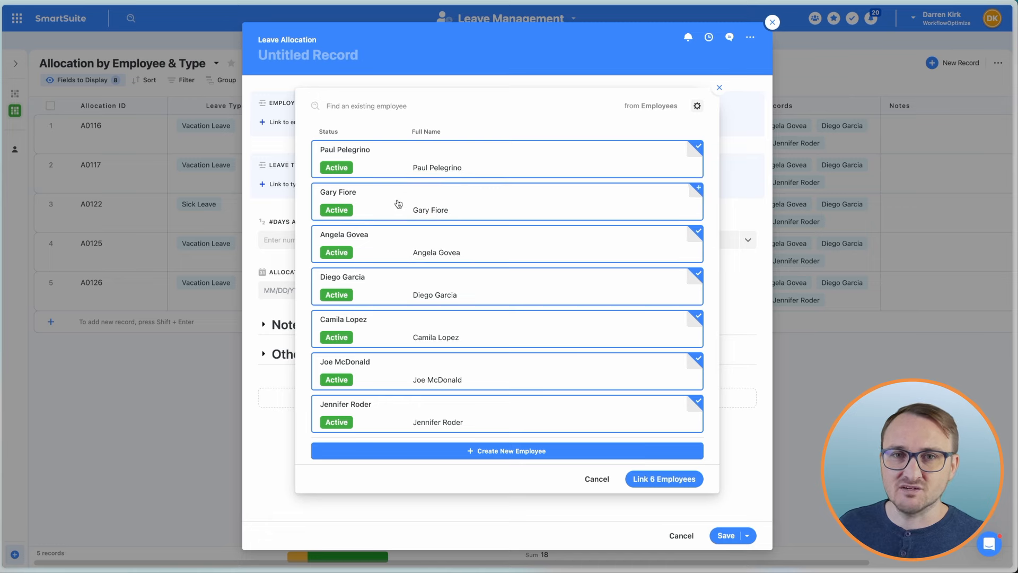
{"action": "left_click", "coordinate": [662, 478]}
Set the second record's leave type to Sick Leave, the days allocated to 10 and the status to Pending.
{"action": "left_click", "coordinate": [324, 372]}
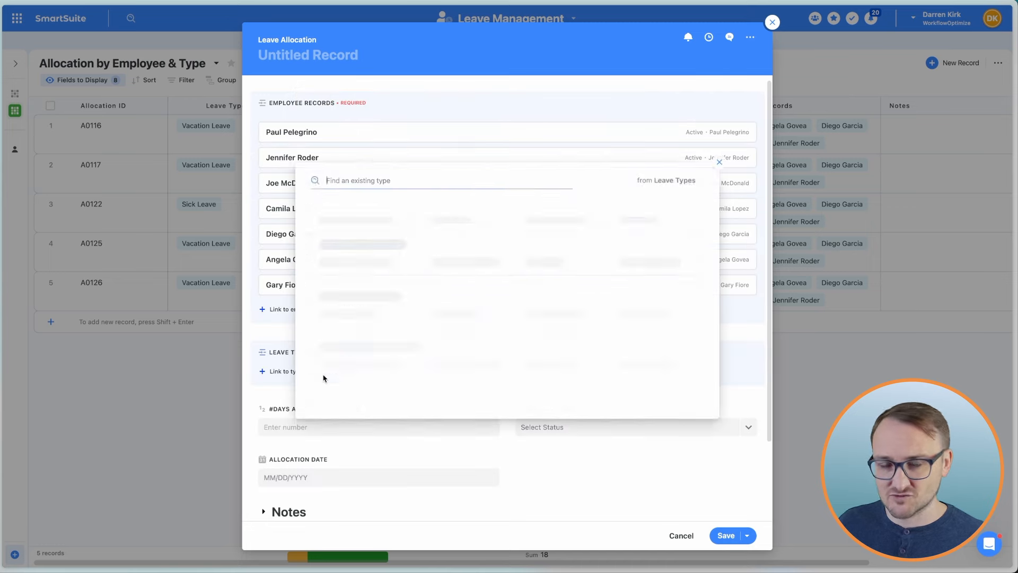
{"action": "left_click", "coordinate": [354, 195]}
{"action": "left_click", "coordinate": [439, 445]}
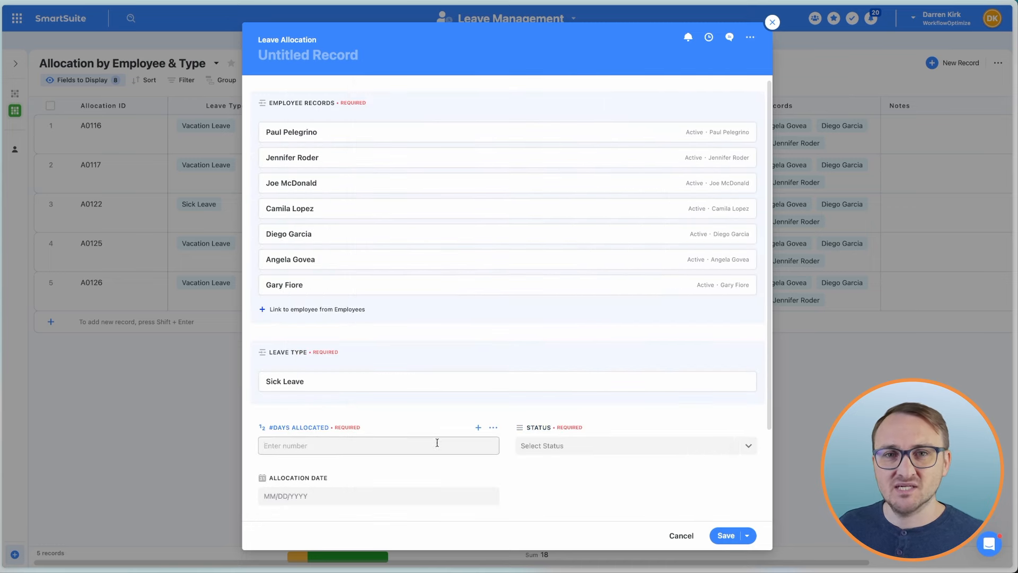
{"action": "type", "text": "10"}
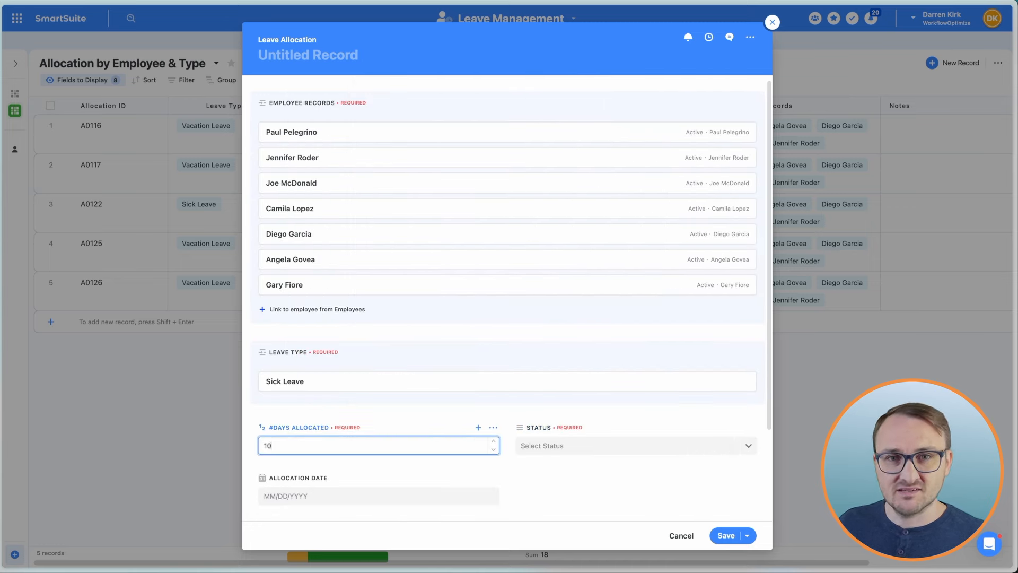
{"action": "left_click", "coordinate": [639, 445]}
{"action": "left_click", "coordinate": [633, 469]}
Set the sick leave record's allocation date to January 1, 2025.
{"action": "left_click", "coordinate": [357, 504]}
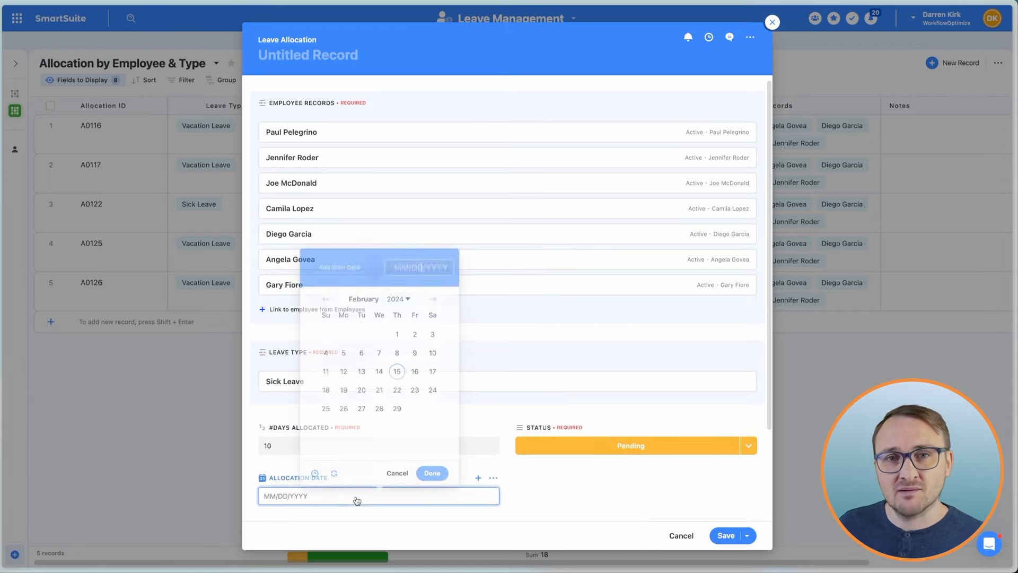
{"action": "left_click", "coordinate": [408, 295]}
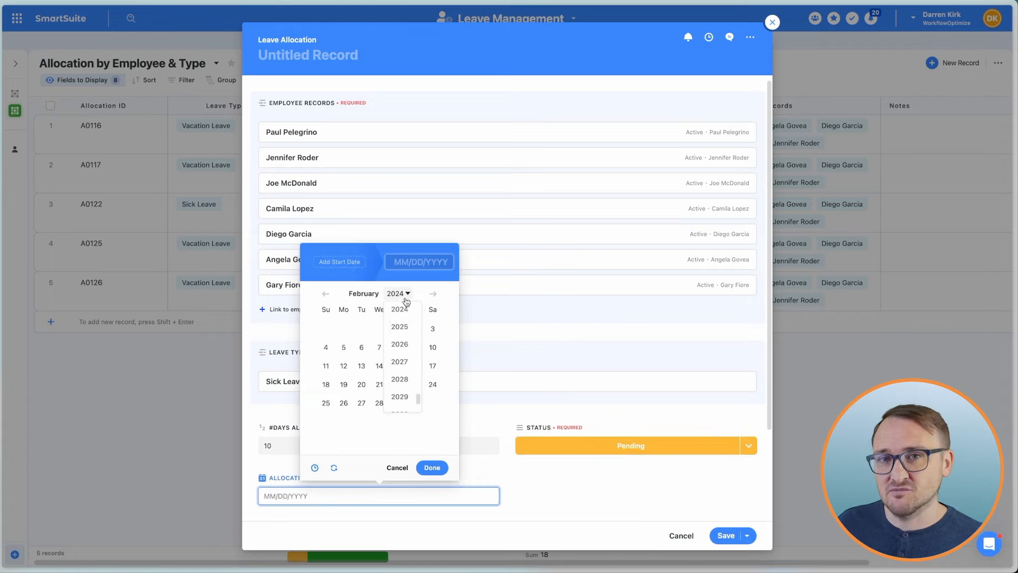
{"action": "left_click", "coordinate": [406, 328]}
{"action": "left_click", "coordinate": [326, 293]}
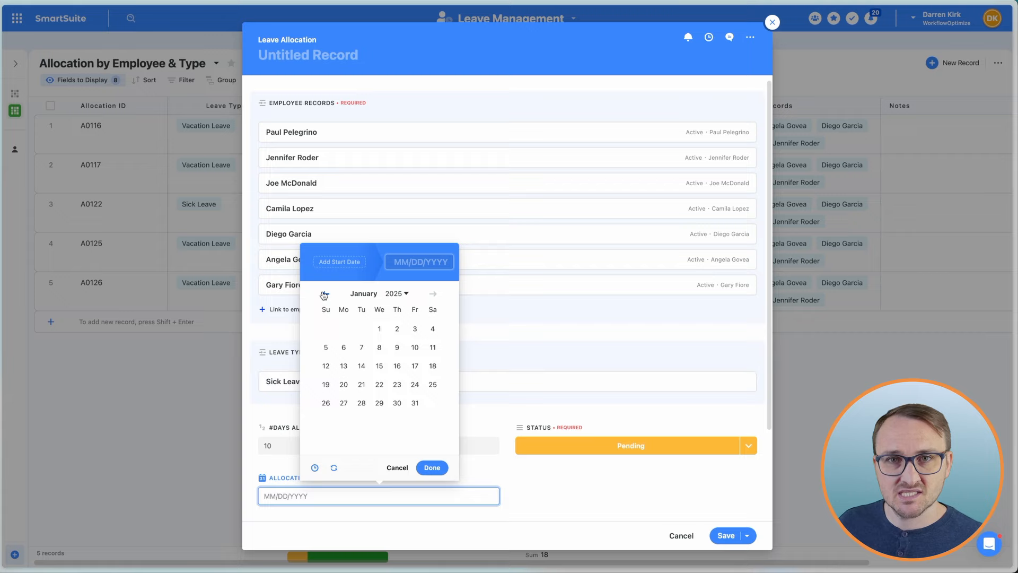
{"action": "left_click", "coordinate": [379, 328]}
{"action": "left_click", "coordinate": [432, 468]}
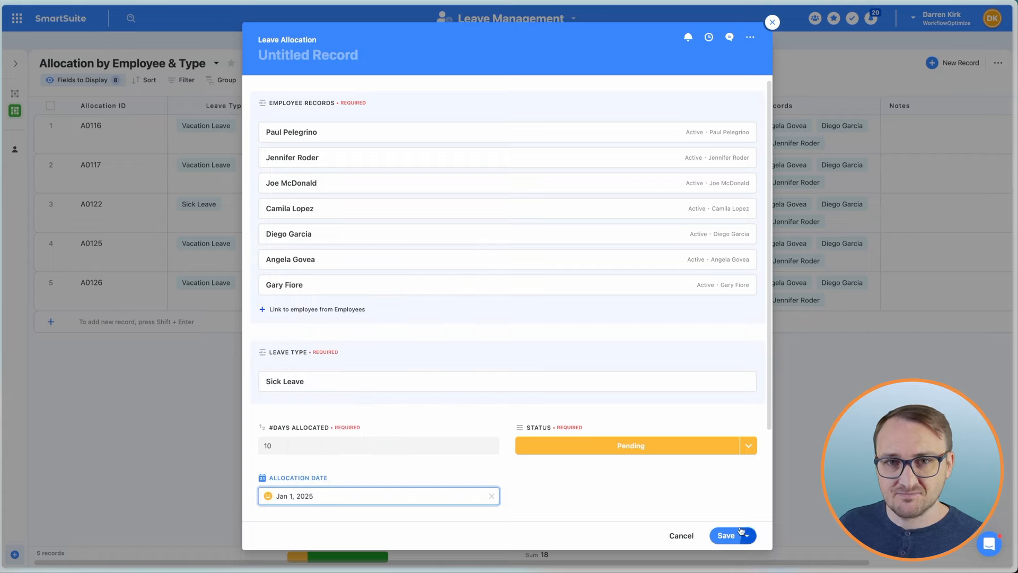
Make the sick leave record's allocation date a repeating task that recurs yearly, and save the record.
{"action": "left_click", "coordinate": [388, 498]}
{"action": "left_click", "coordinate": [334, 468]}
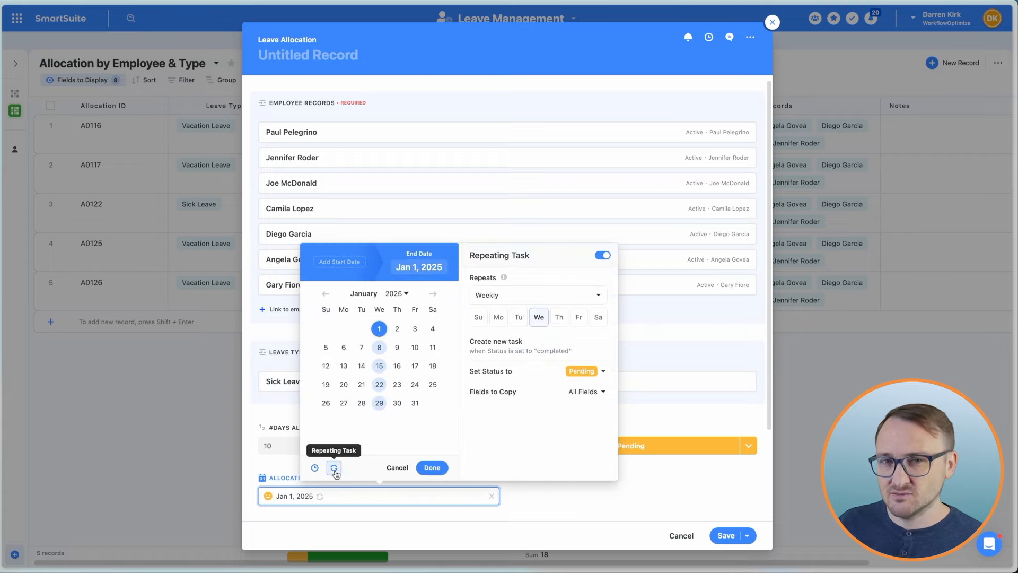
{"action": "left_click", "coordinate": [556, 295]}
{"action": "left_click", "coordinate": [488, 366]}
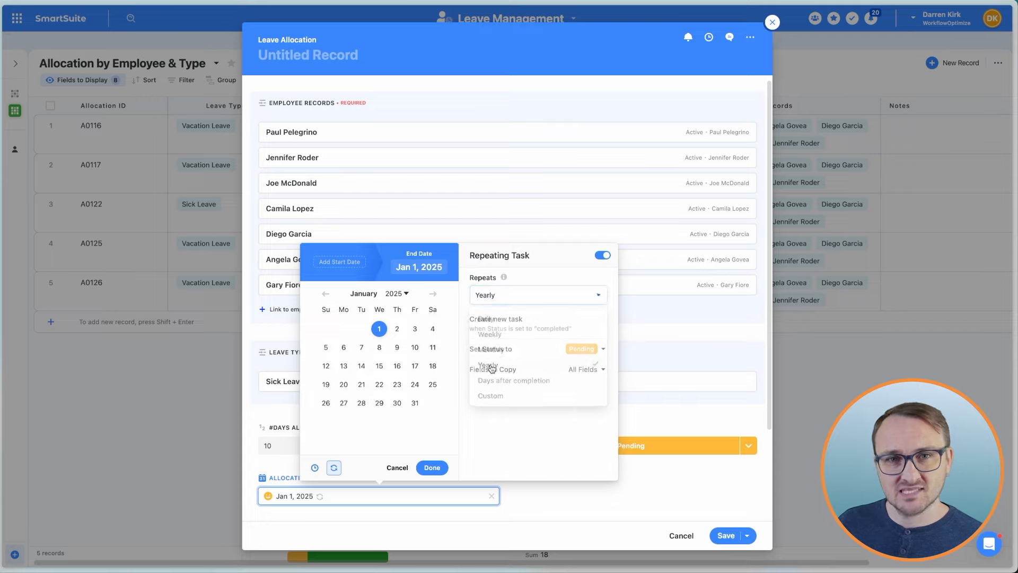
{"action": "left_click", "coordinate": [438, 473]}
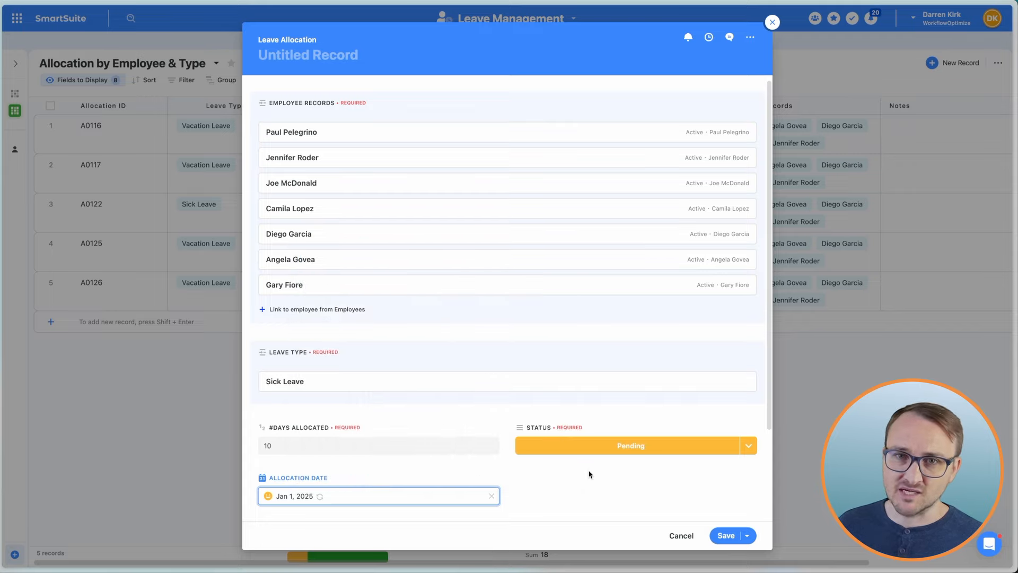
{"action": "left_click", "coordinate": [727, 535]}
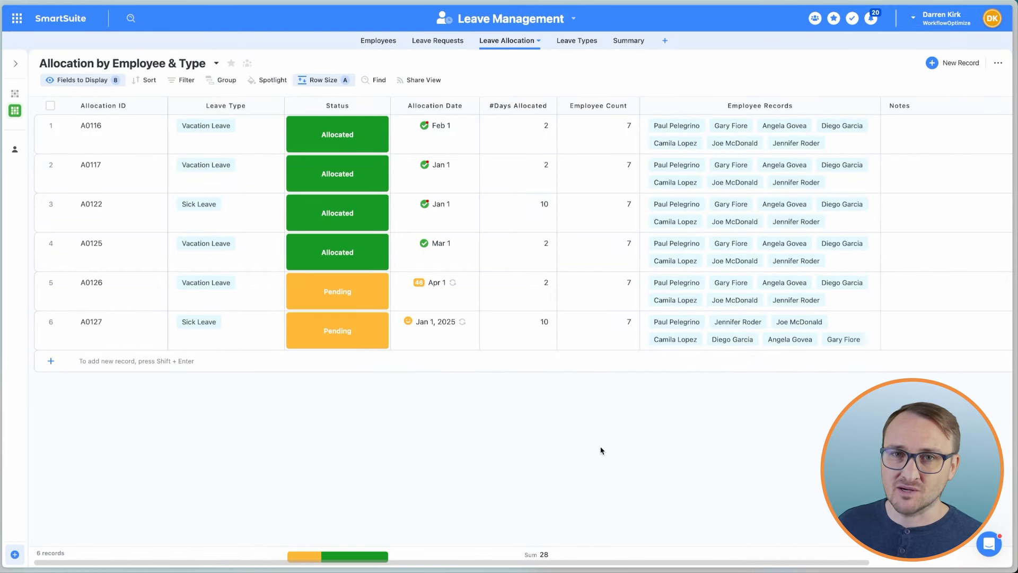
Review the leave allocations in the record of the employee wearing the yellow beanie in the Employees table, and close the record.
{"action": "left_click", "coordinate": [377, 42]}
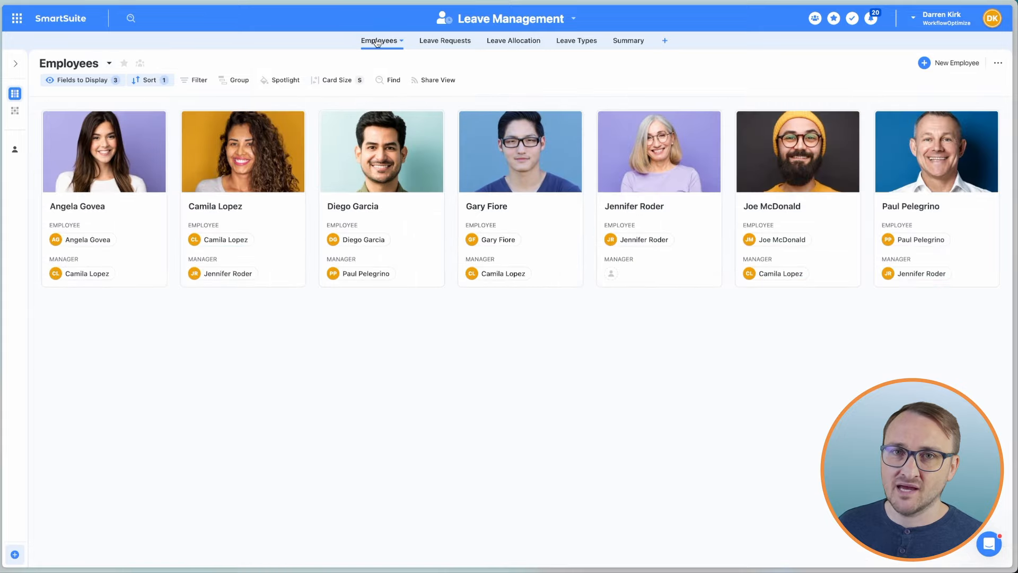
{"action": "left_click", "coordinate": [796, 213]}
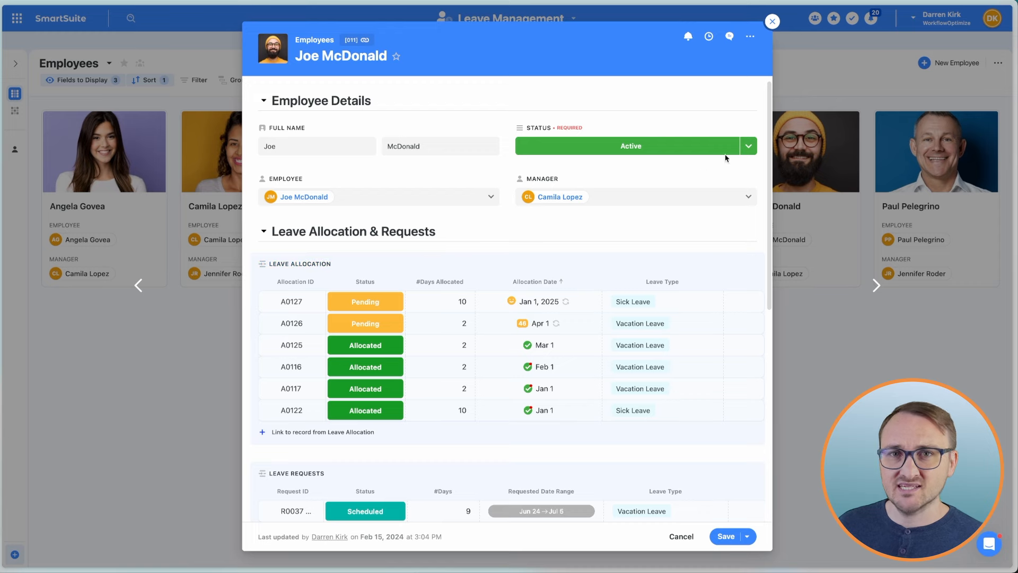
{"action": "left_click", "coordinate": [772, 21]}
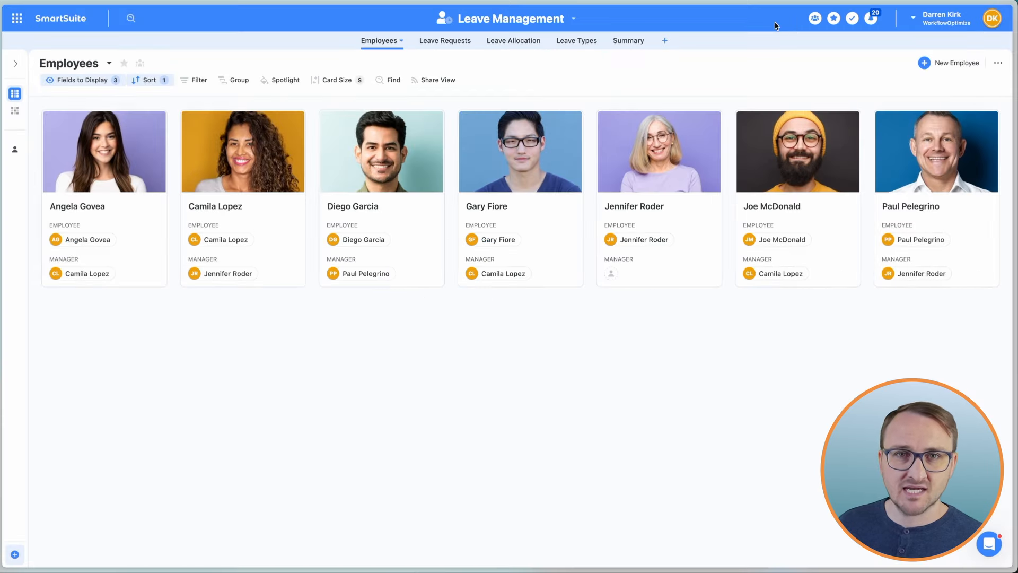